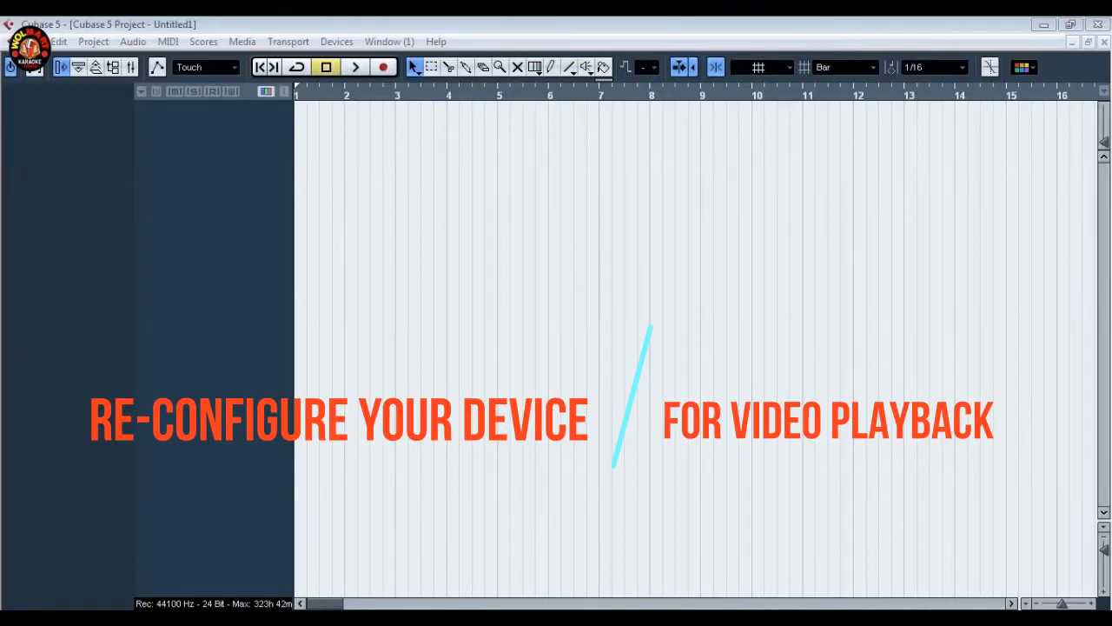
Show the transport panel and open the Video Player settings in the device setup
{"action": "key", "text": "F2"}
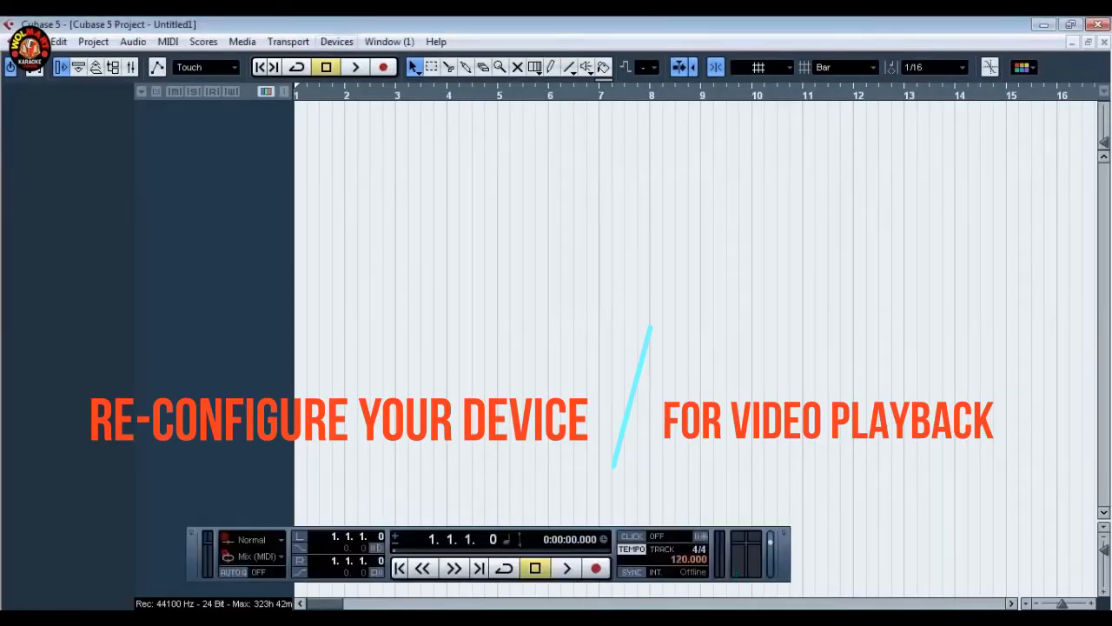
{"action": "left_click", "coordinate": [337, 41]}
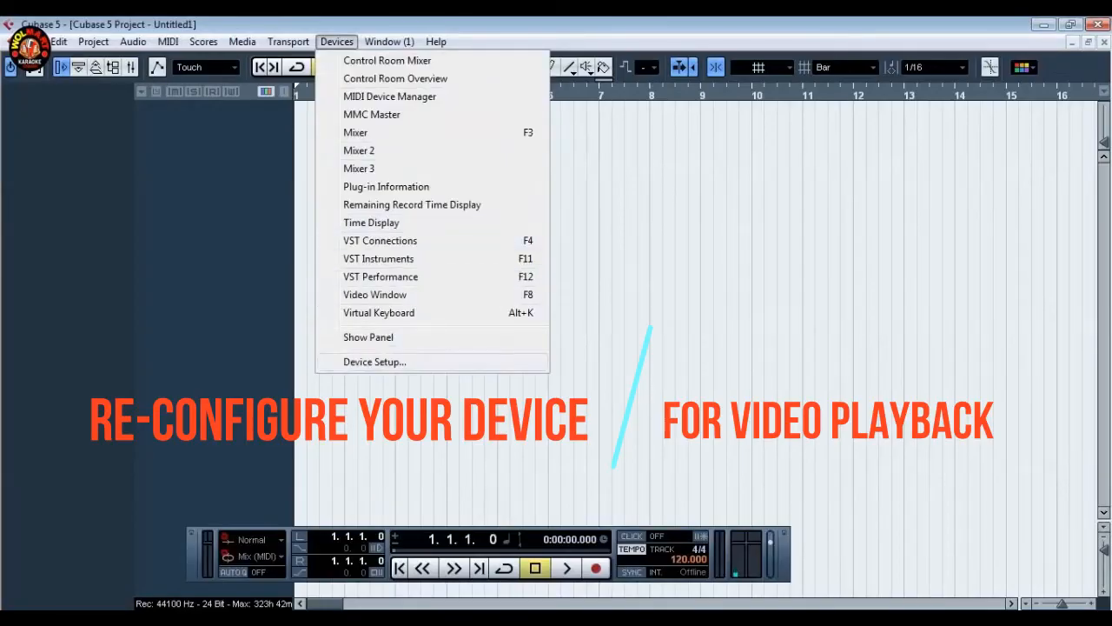
{"action": "key", "text": "Return"}
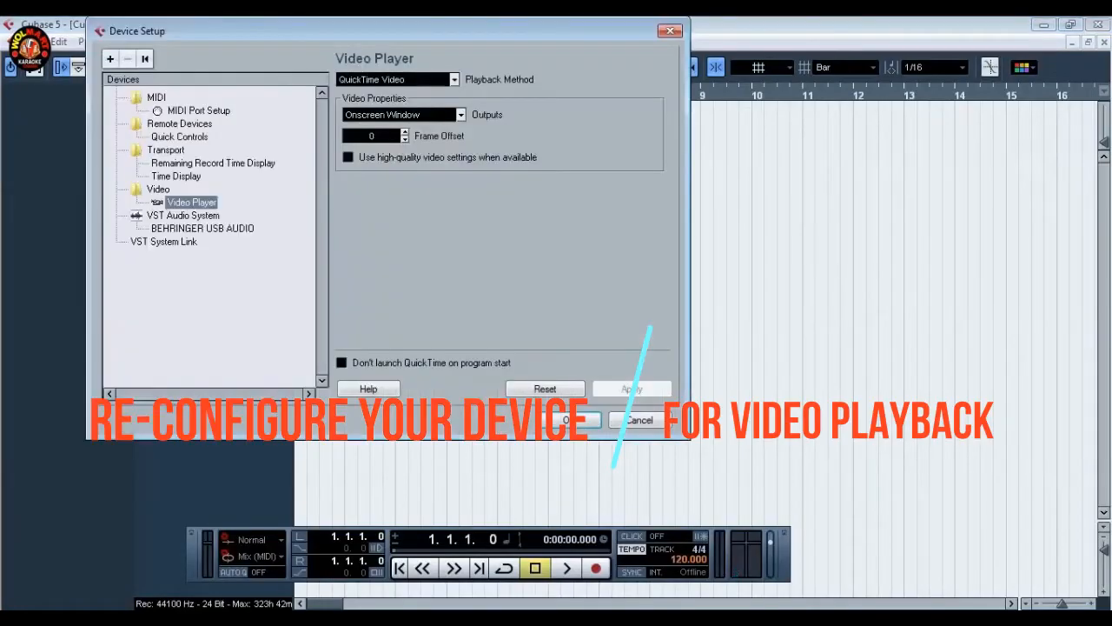
{"action": "left_click", "coordinate": [158, 189]}
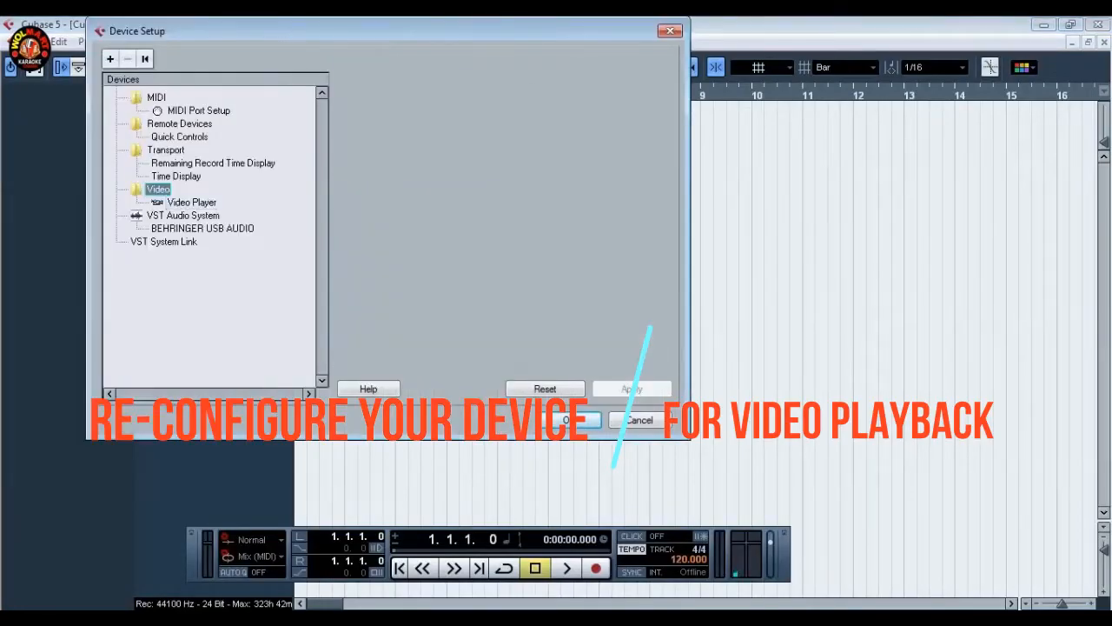
{"action": "left_click", "coordinate": [191, 203]}
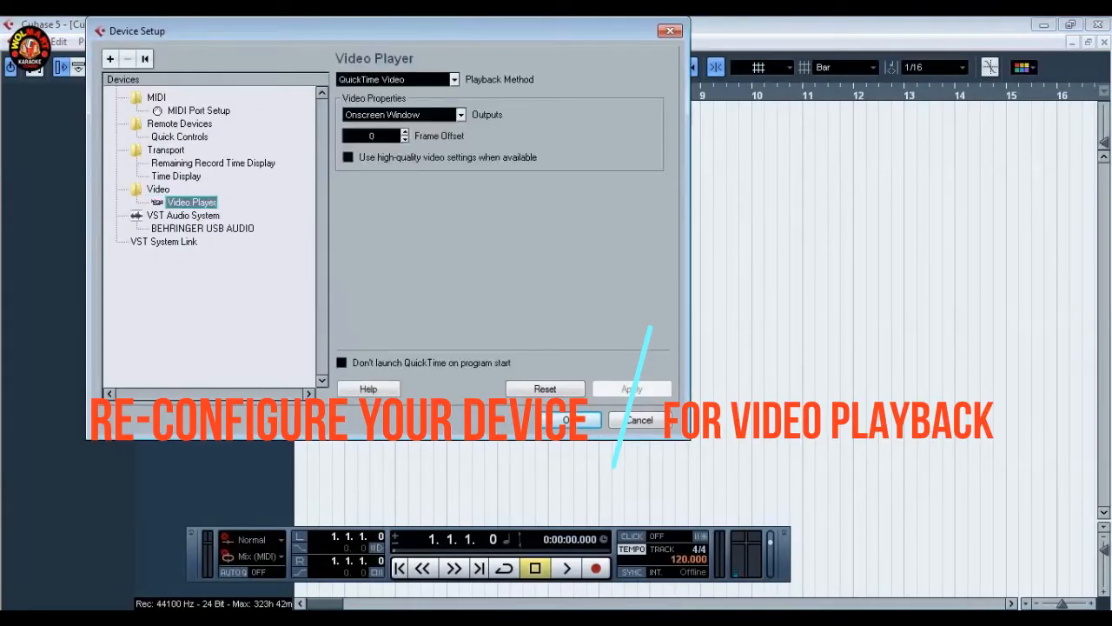
Set the video player's playback method to QuickTime Video, apply it and close the device setup
{"action": "left_click", "coordinate": [454, 79]}
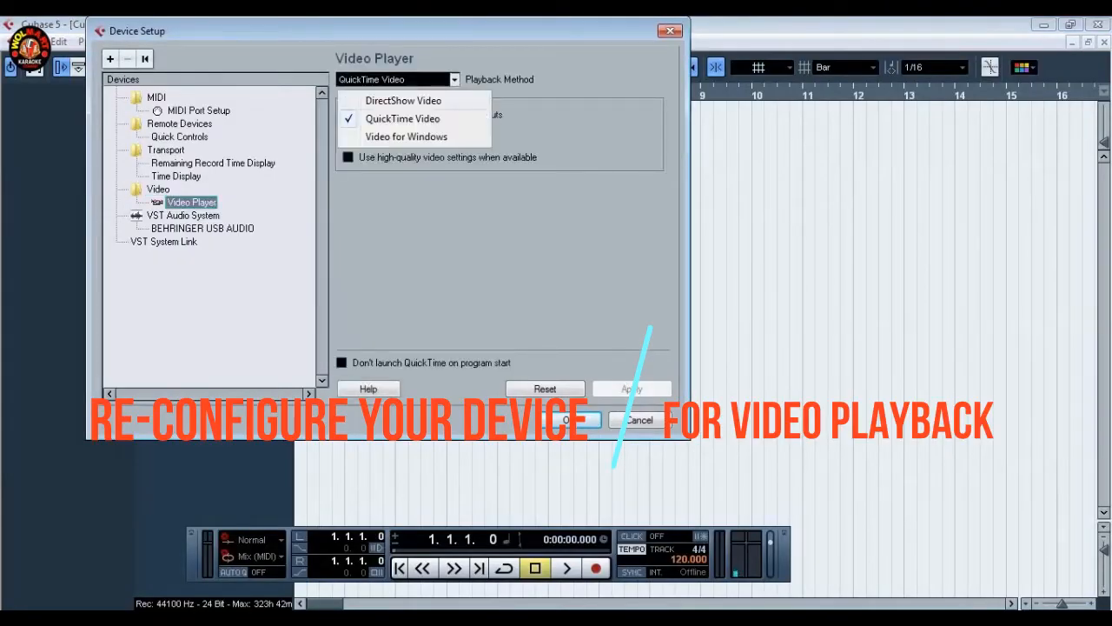
{"action": "left_click", "coordinate": [406, 100]}
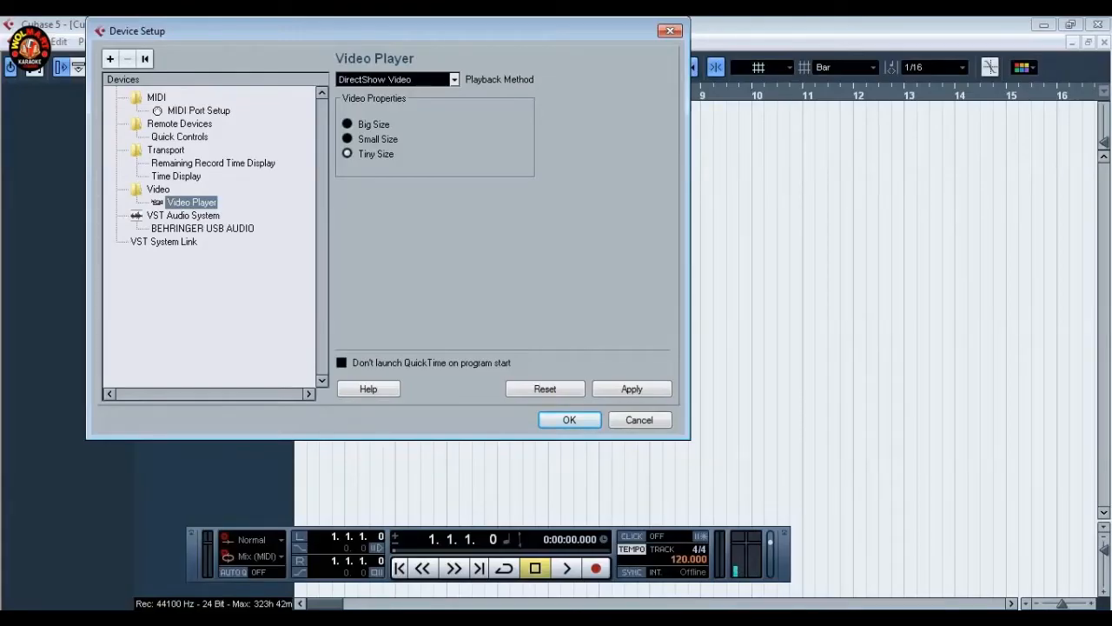
{"action": "left_click", "coordinate": [453, 79]}
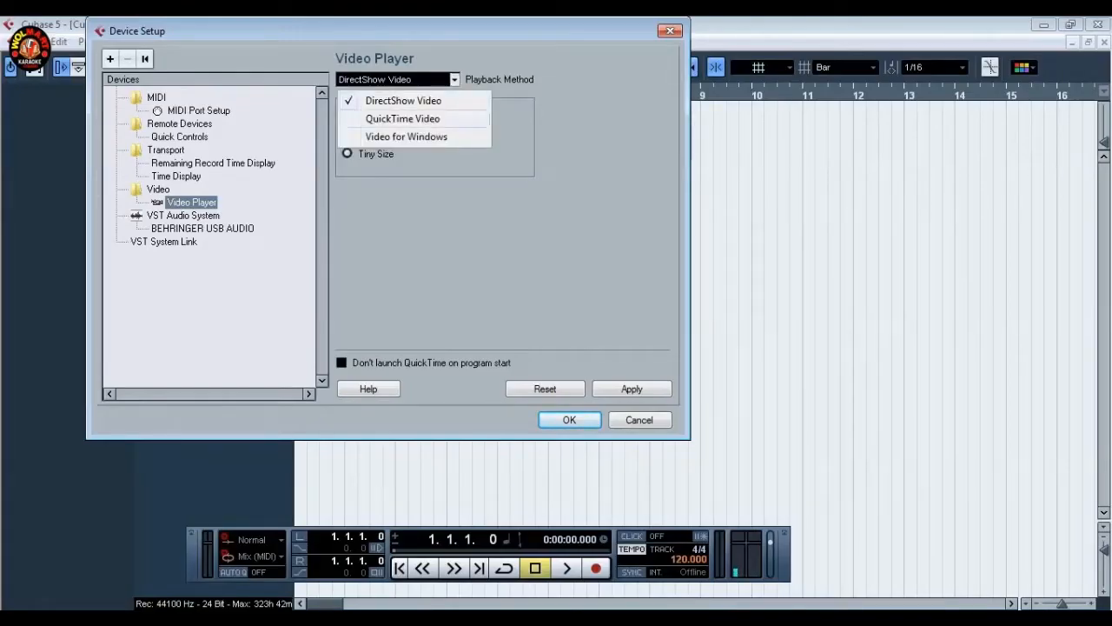
{"action": "left_click", "coordinate": [402, 118]}
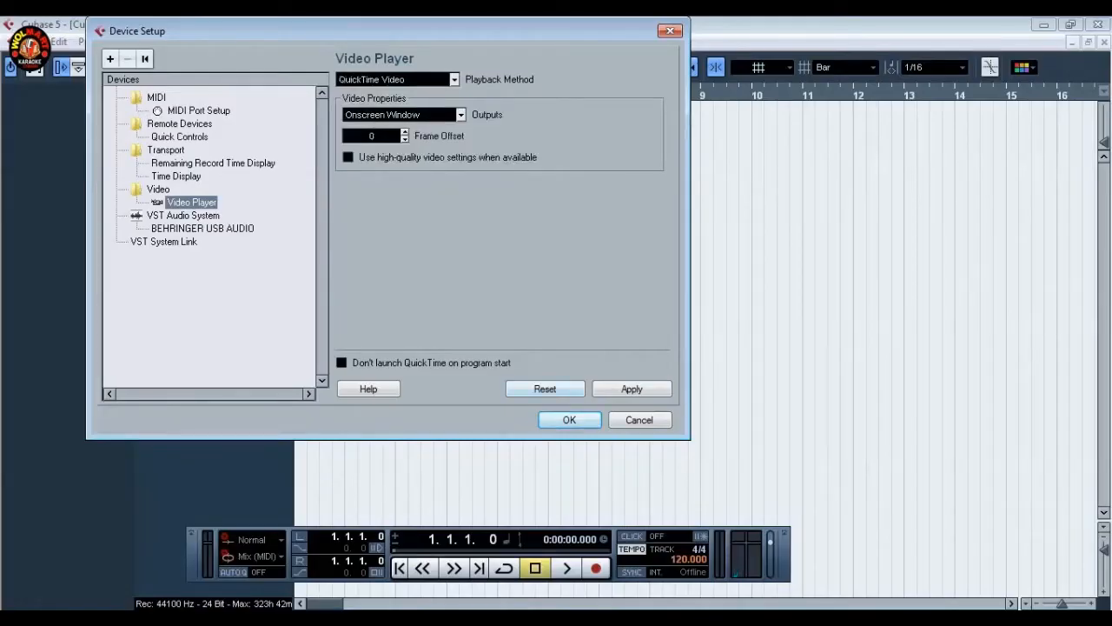
{"action": "left_click", "coordinate": [631, 389]}
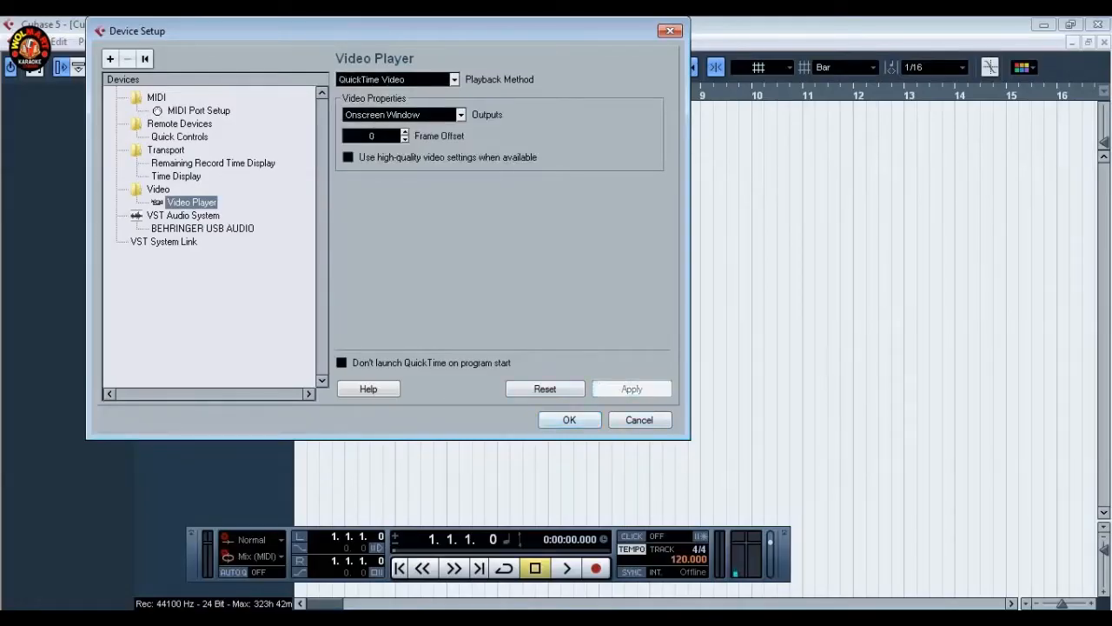
{"action": "left_click", "coordinate": [569, 420]}
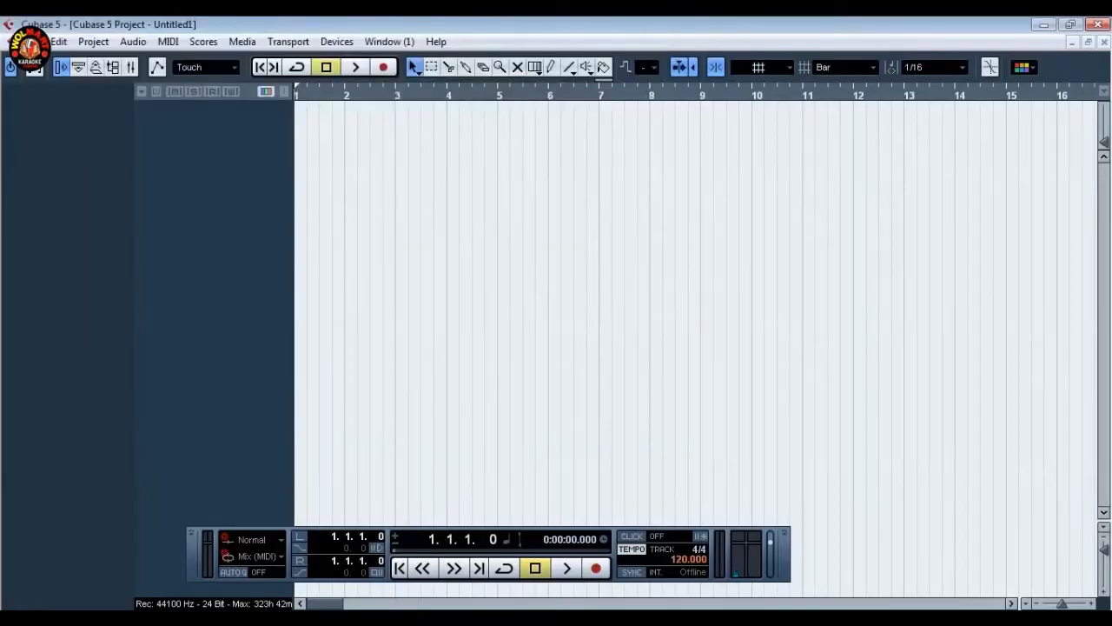
Check the BEHRINGER USB AUDIO ports and the VST Audio System driver settings in the device setup
{"action": "left_click", "coordinate": [336, 41]}
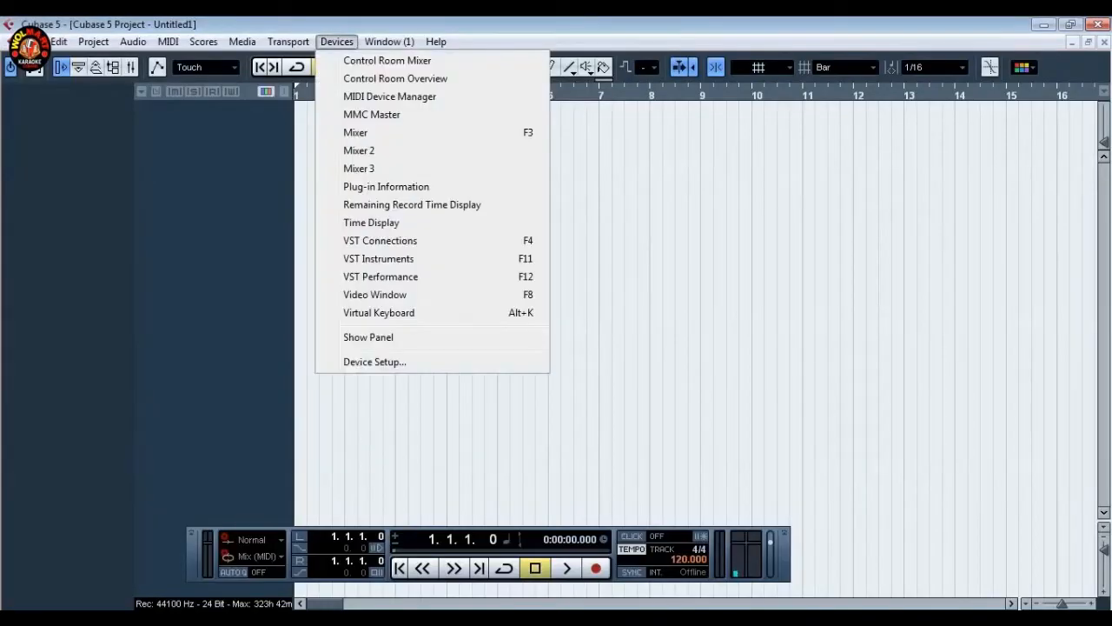
{"action": "left_click", "coordinate": [374, 361]}
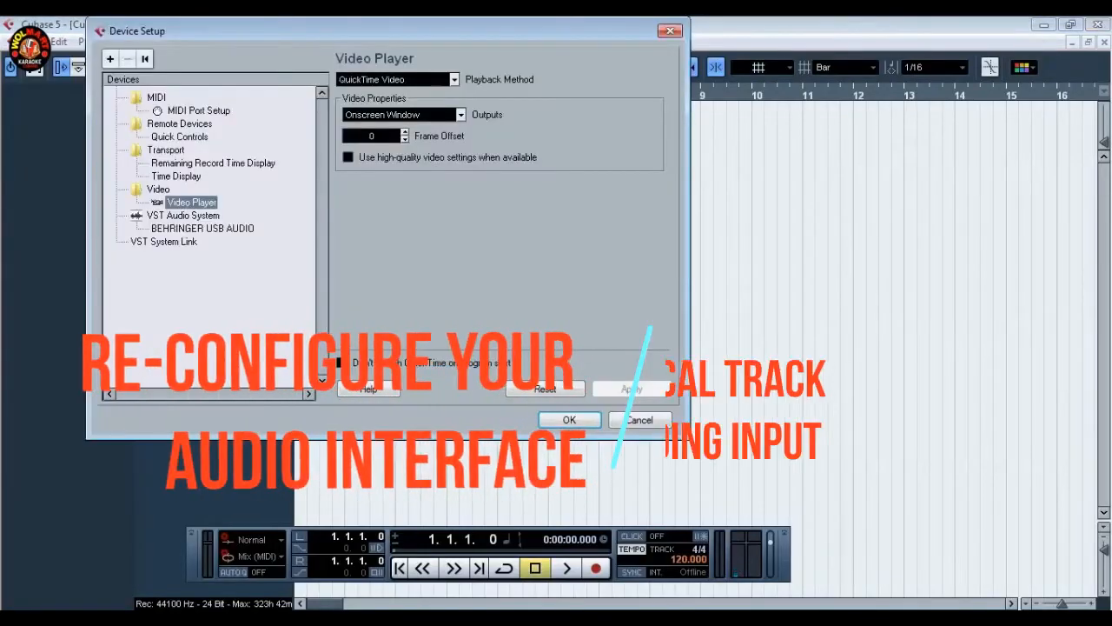
{"action": "left_click", "coordinate": [202, 229]}
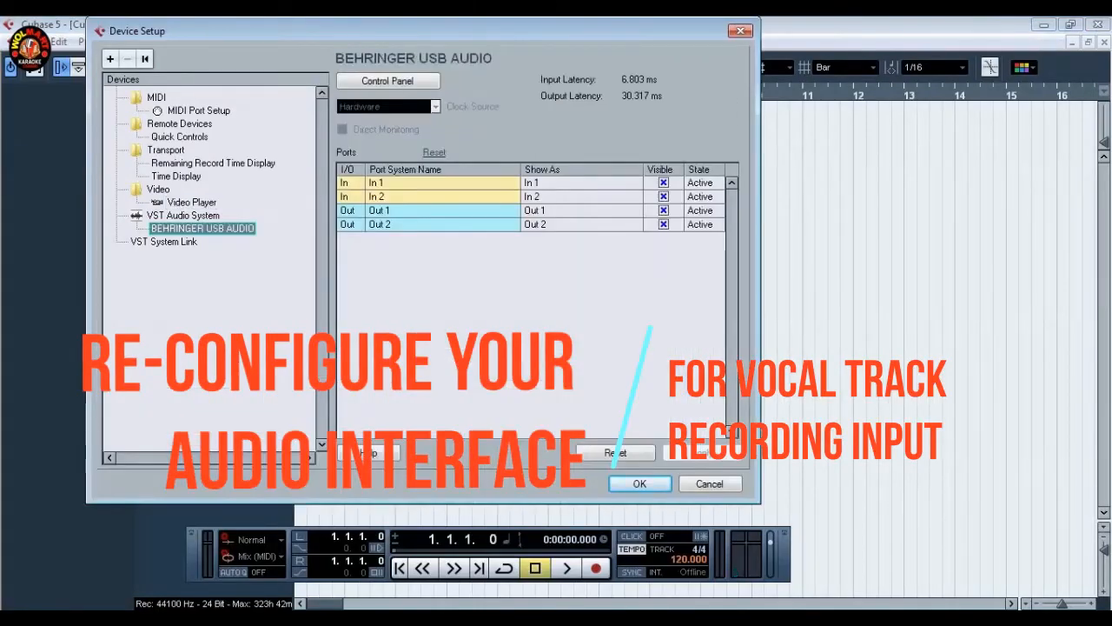
{"action": "left_click", "coordinate": [183, 215]}
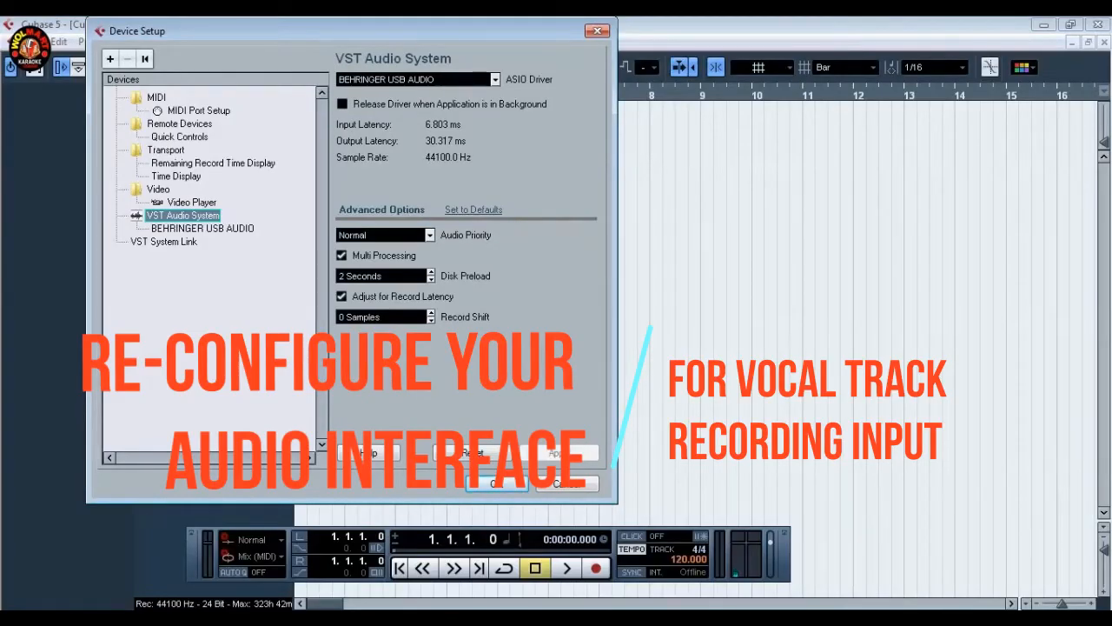
{"action": "left_click", "coordinate": [497, 484]}
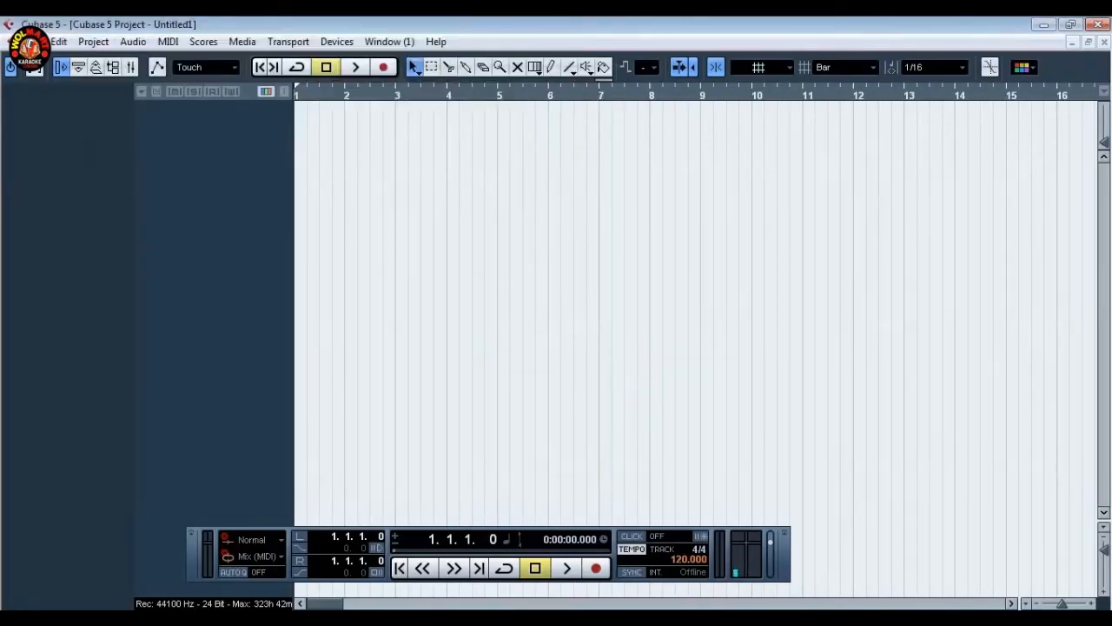
Check the video options under Editing and Event Display in the preferences, and apply the preferences
{"action": "left_click", "coordinate": [31, 41]}
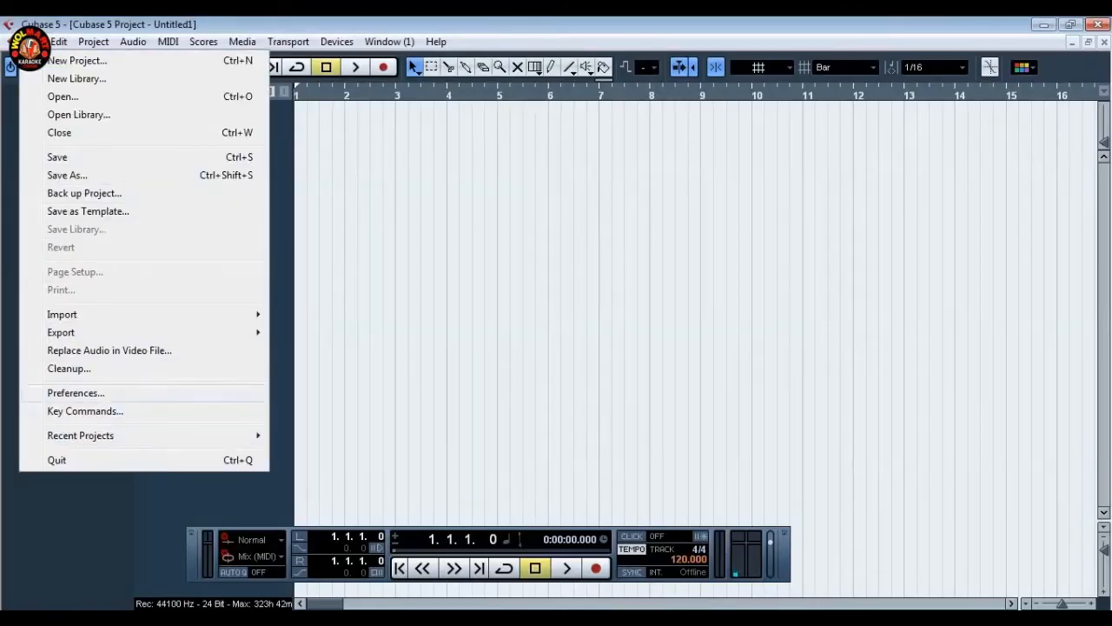
{"action": "left_click", "coordinate": [76, 392]}
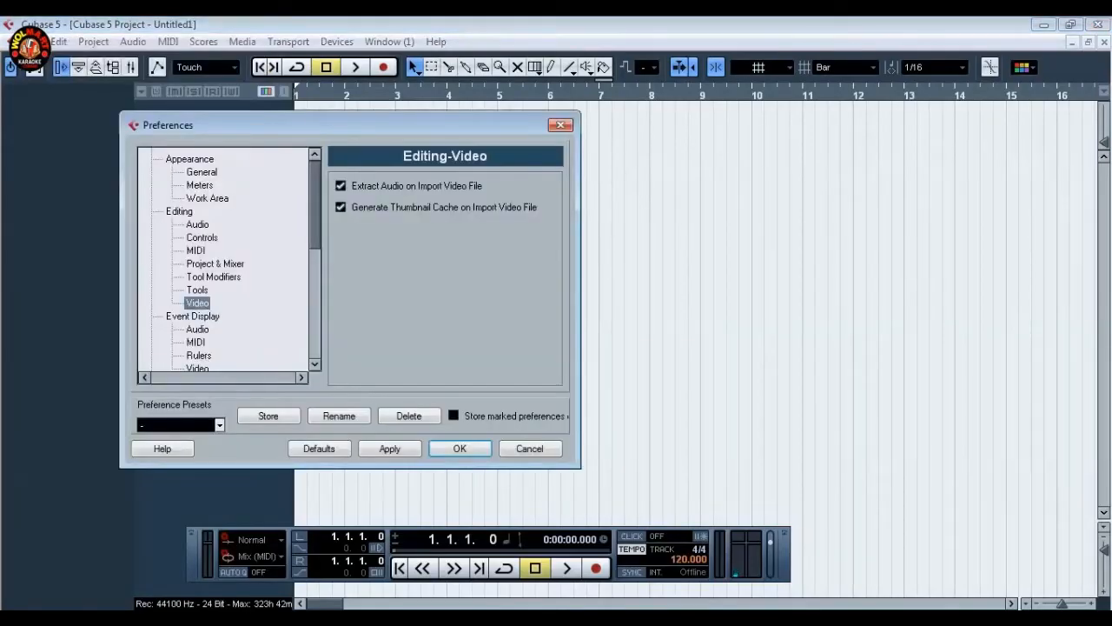
{"action": "left_click", "coordinate": [179, 211]}
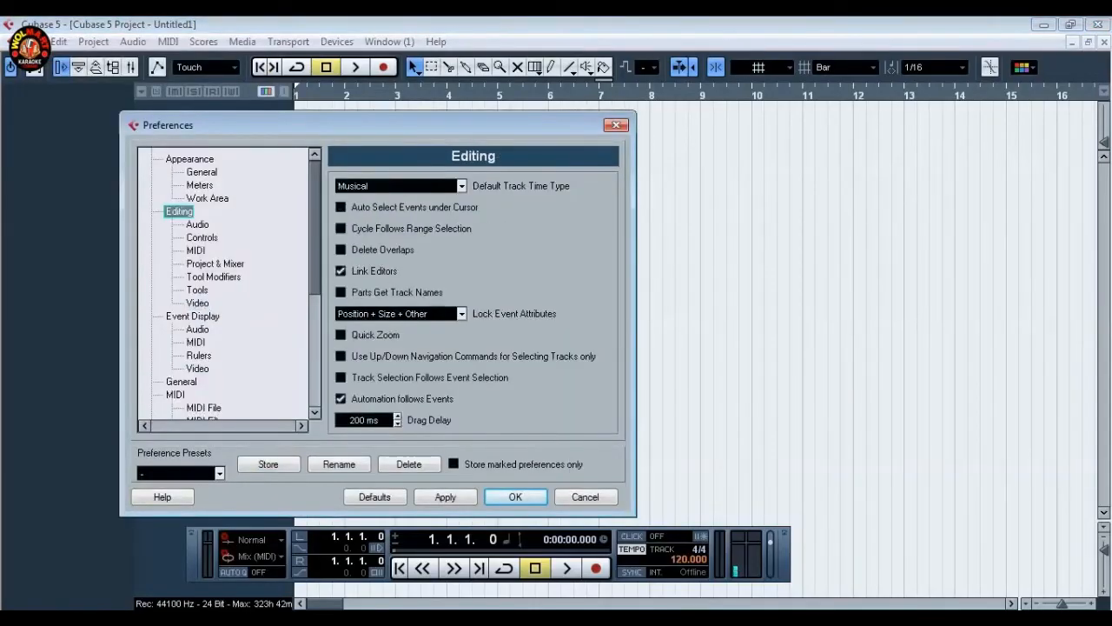
{"action": "left_click", "coordinate": [197, 303]}
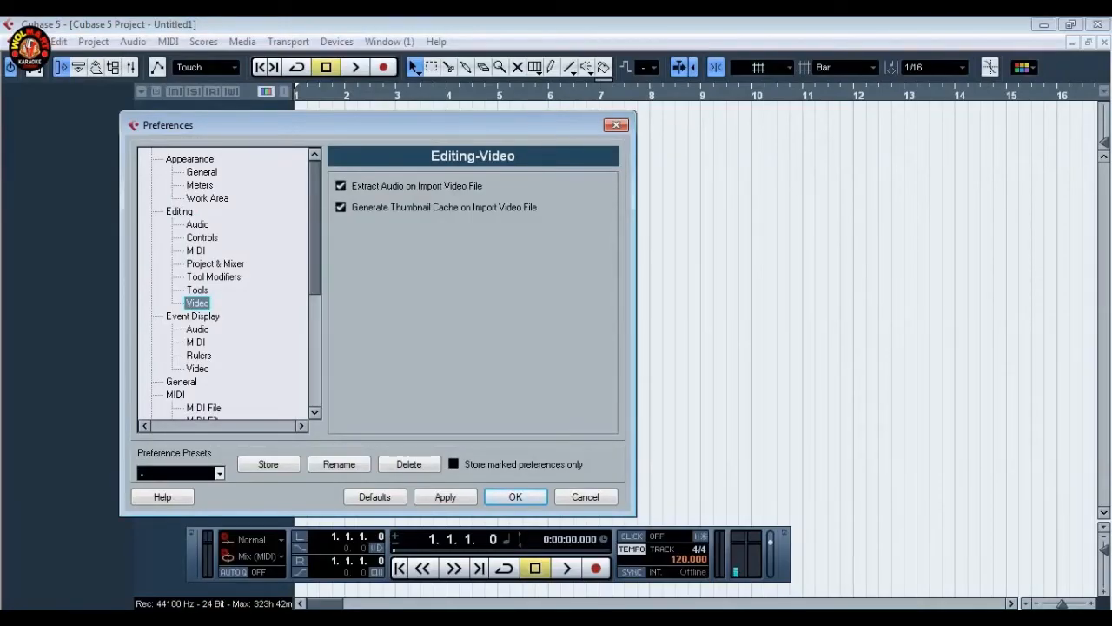
{"action": "left_click", "coordinate": [197, 369]}
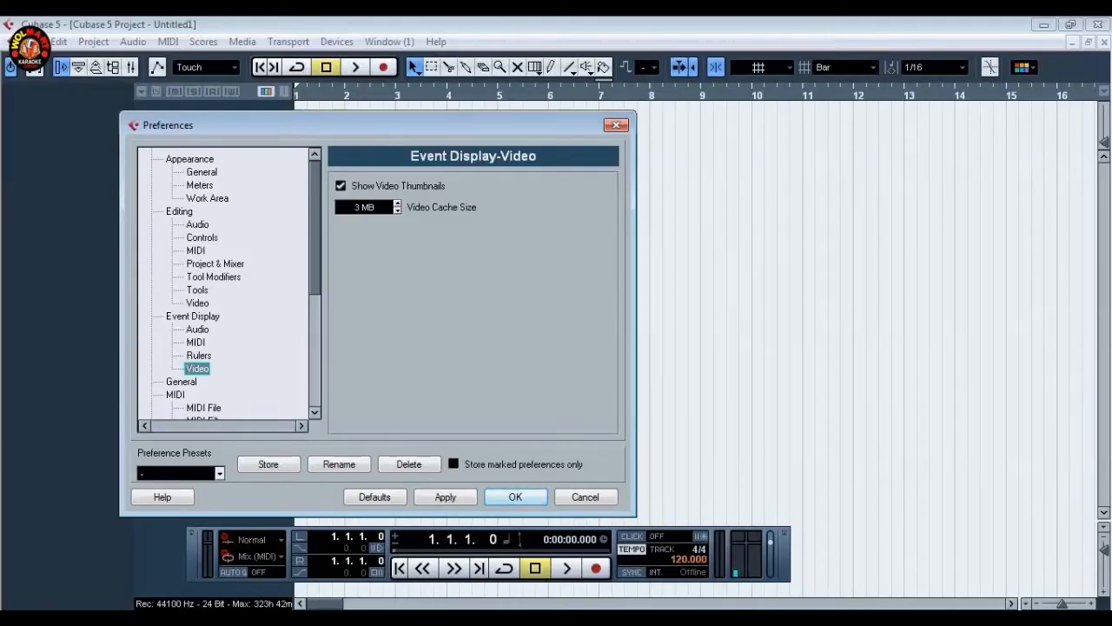
{"action": "left_click", "coordinate": [446, 497]}
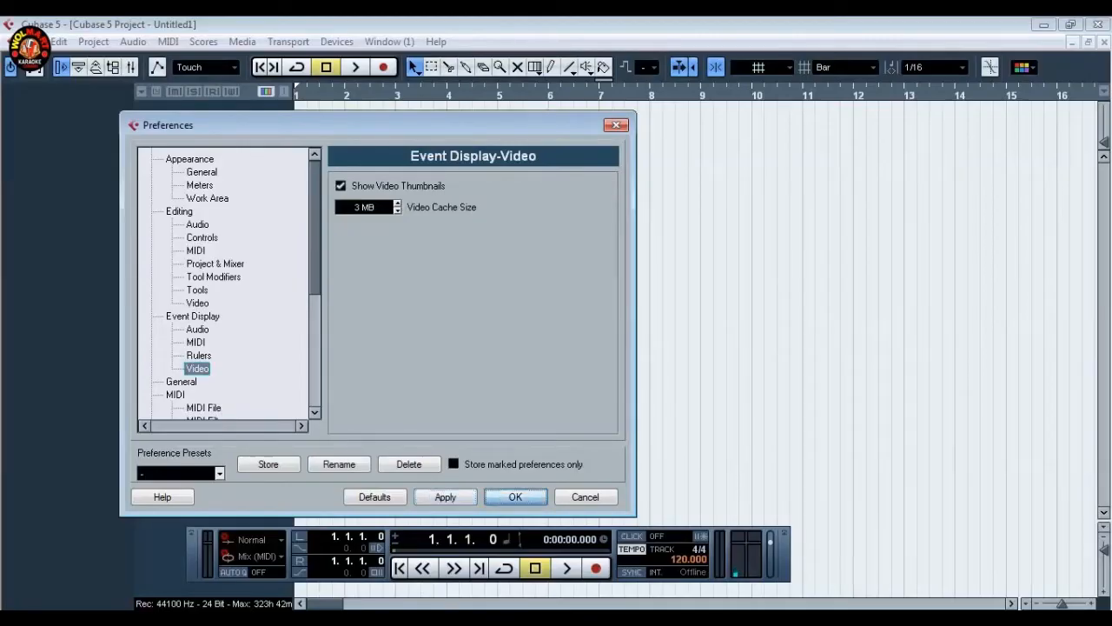
{"action": "left_click", "coordinate": [516, 497]}
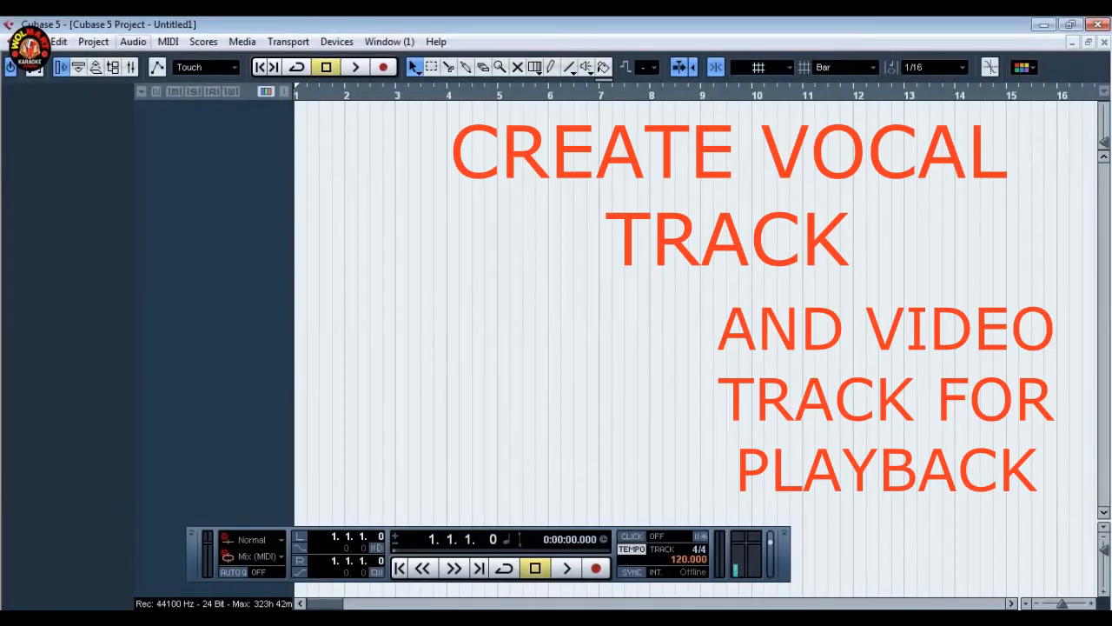
Add a mono audio track to the project for the vocals
{"action": "left_click", "coordinate": [133, 42]}
{"action": "mouse_move", "coordinate": [93, 42]}
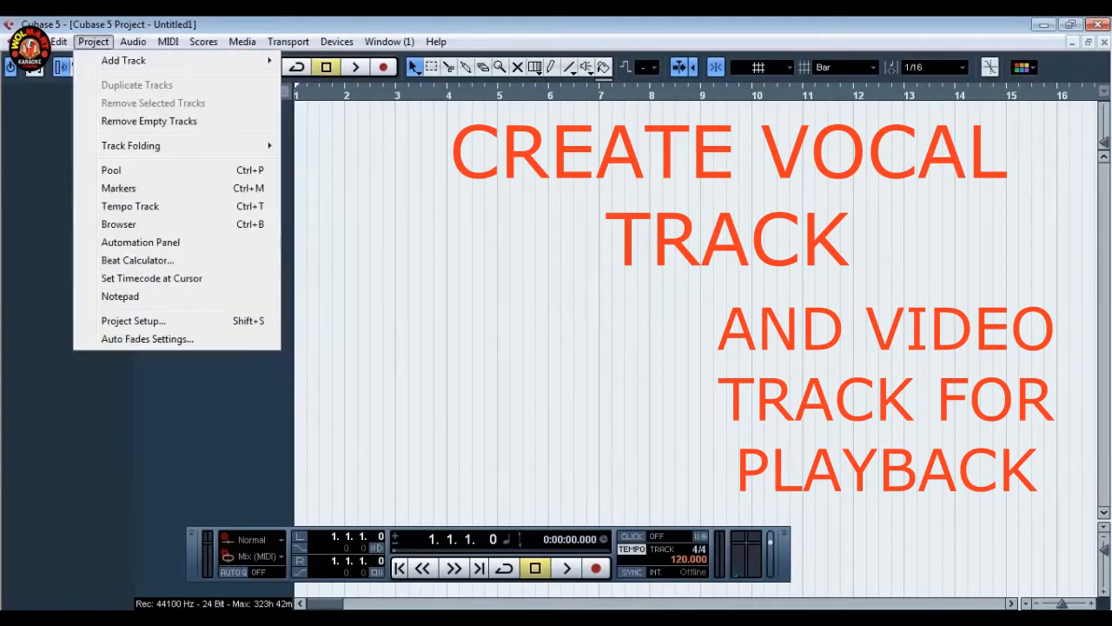
{"action": "mouse_move", "coordinate": [124, 60]}
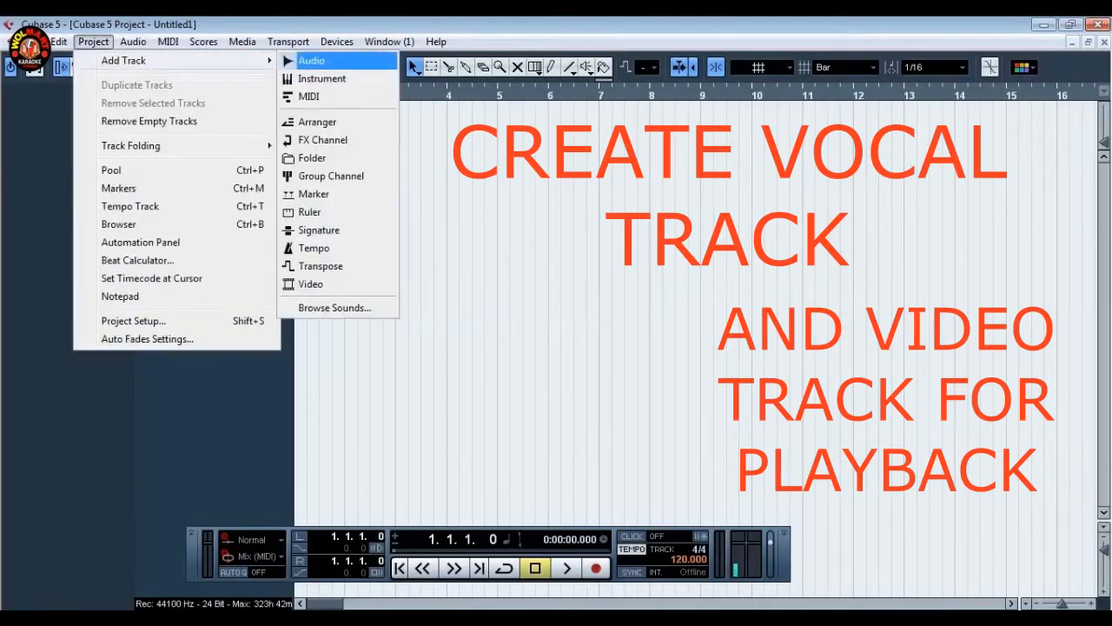
{"action": "left_click", "coordinate": [311, 61]}
{"action": "left_click", "coordinate": [584, 396]}
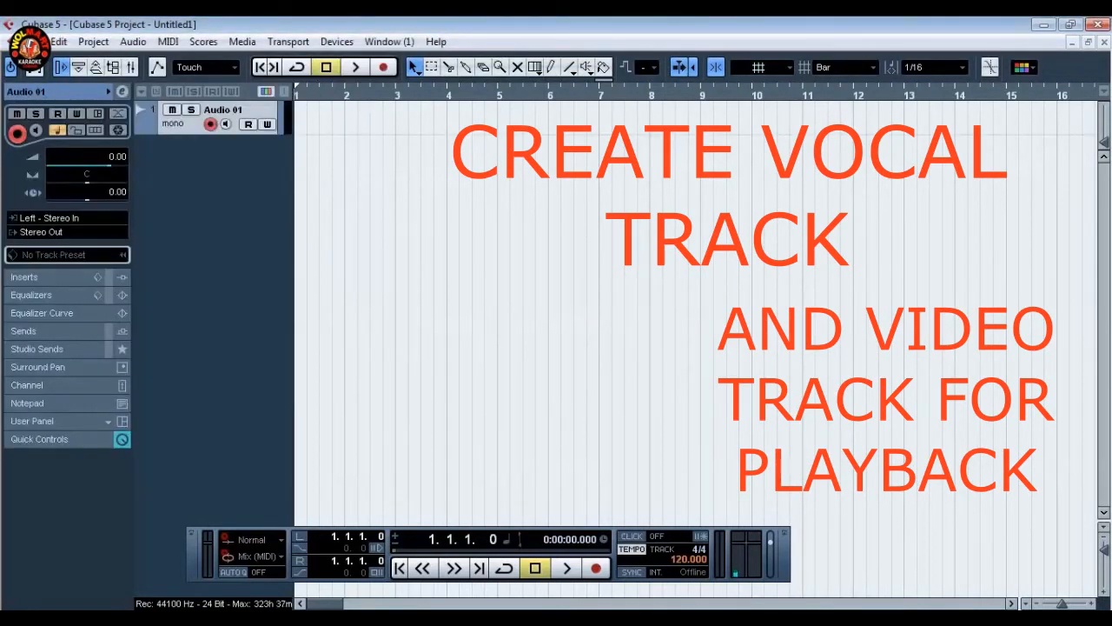
Add a video track below the audio track for the karaoke playback
{"action": "left_click", "coordinate": [31, 41]}
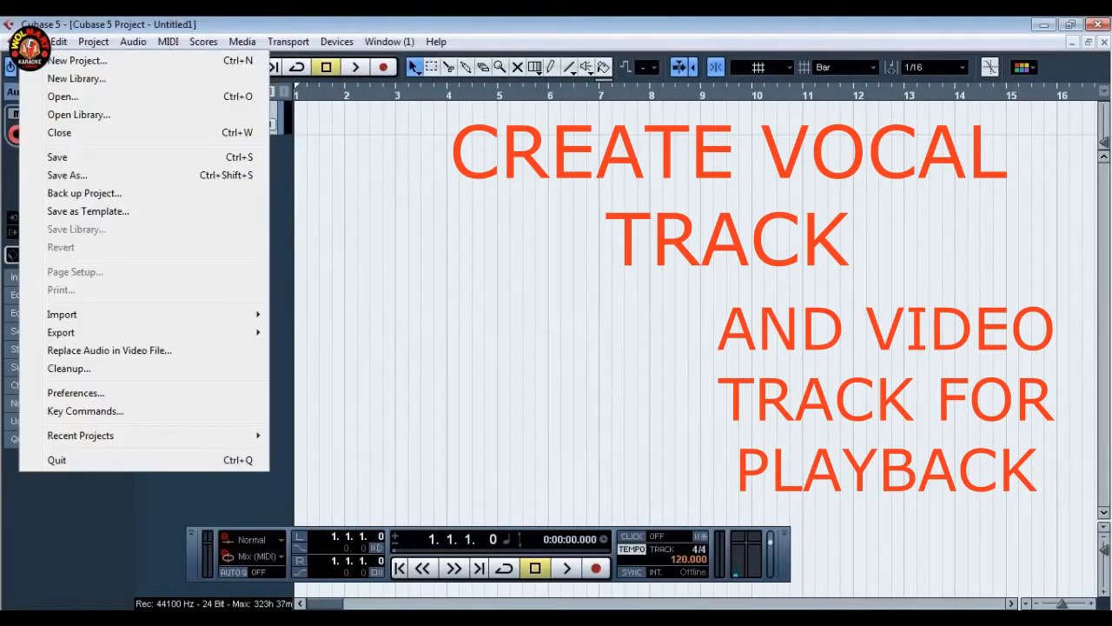
{"action": "mouse_move", "coordinate": [133, 42]}
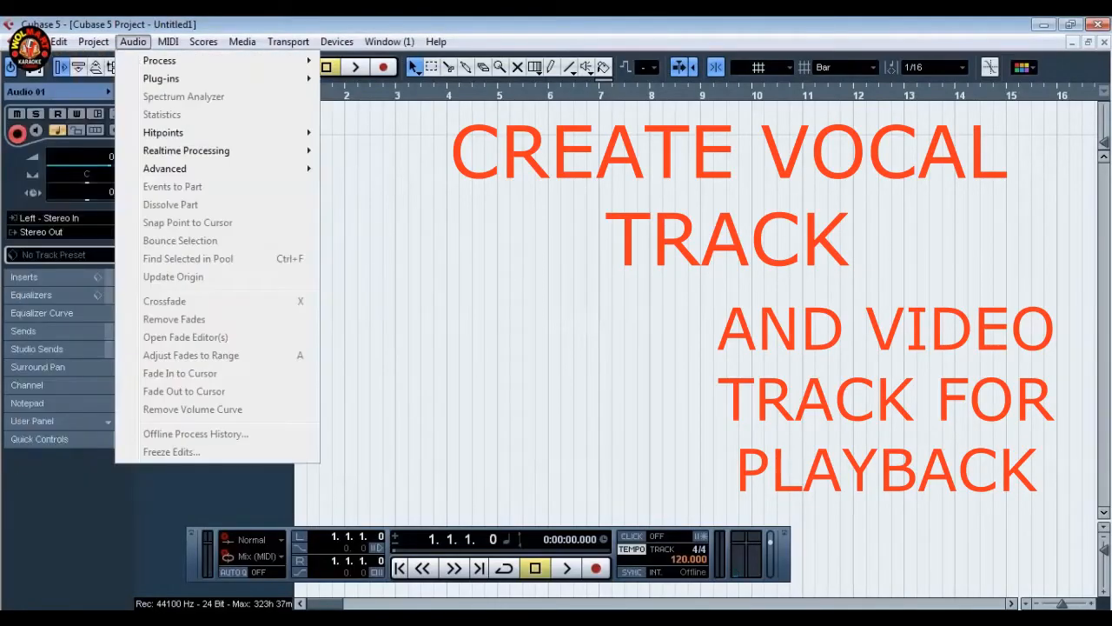
{"action": "mouse_move", "coordinate": [93, 41]}
{"action": "mouse_move", "coordinate": [123, 60]}
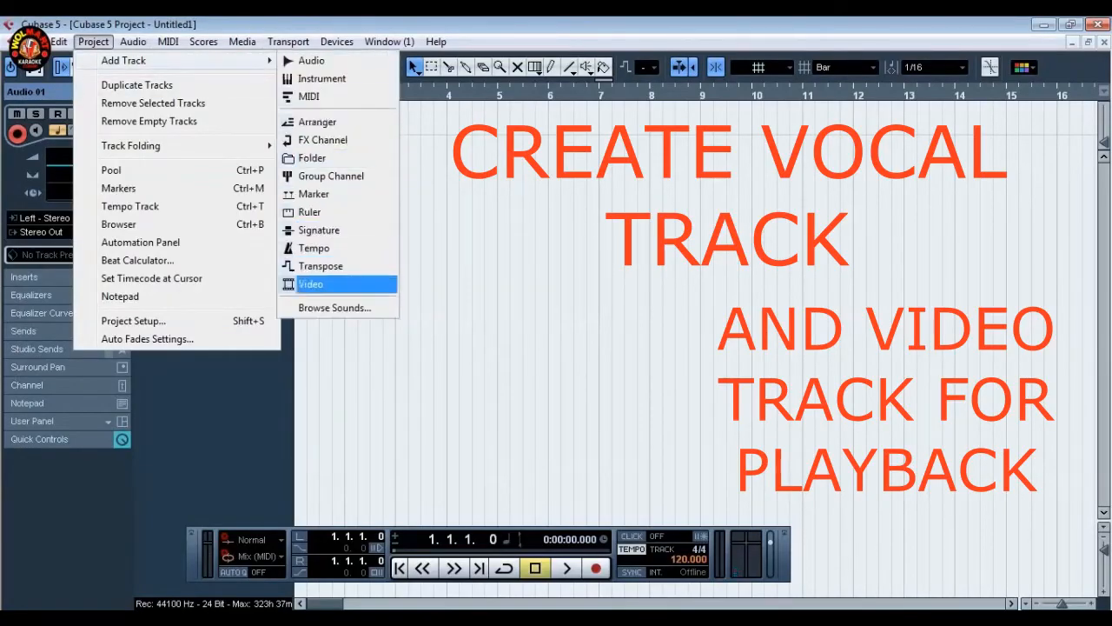
{"action": "left_click", "coordinate": [330, 284]}
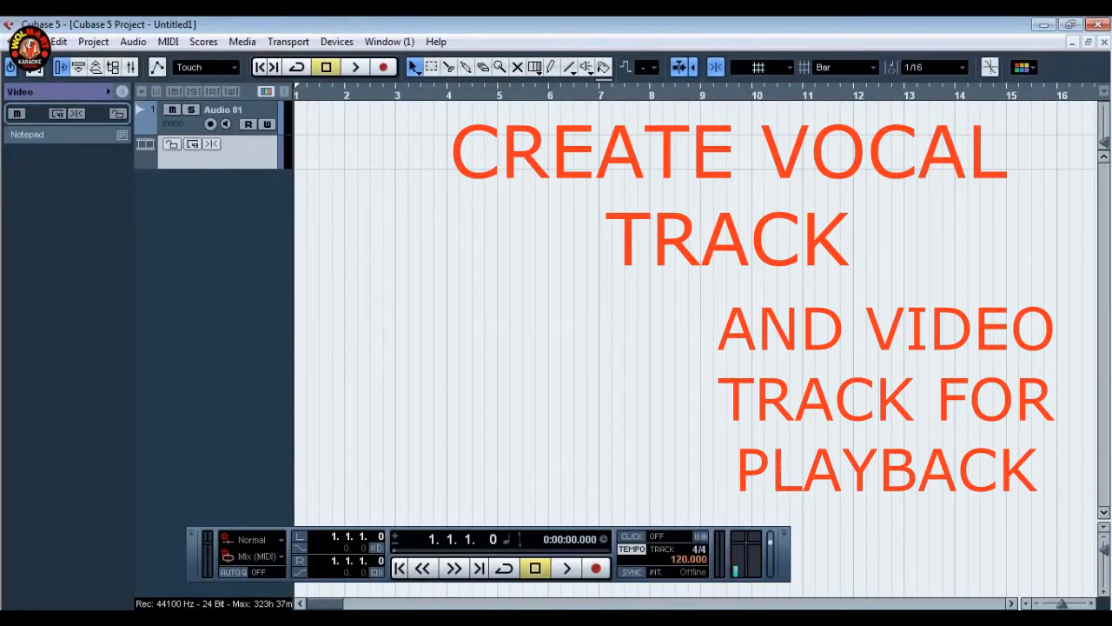
Import the karaoke video file "Sana_I Belong To Zoo 2" into the project with audio extraction and thumbnail cache generation enabled
{"action": "left_click", "coordinate": [31, 42]}
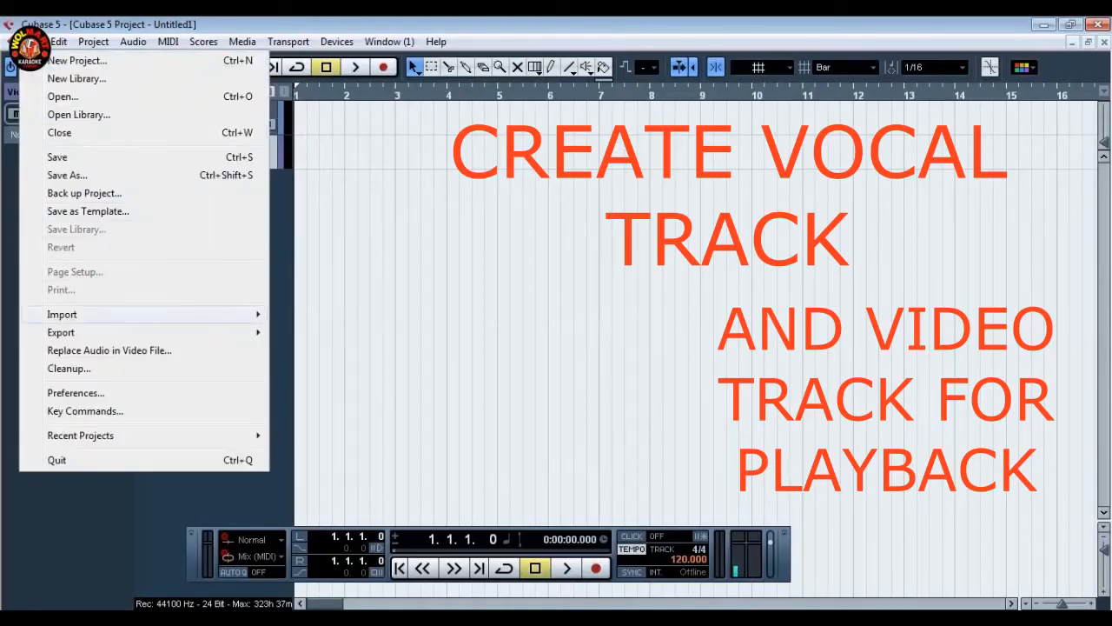
{"action": "mouse_move", "coordinate": [96, 314]}
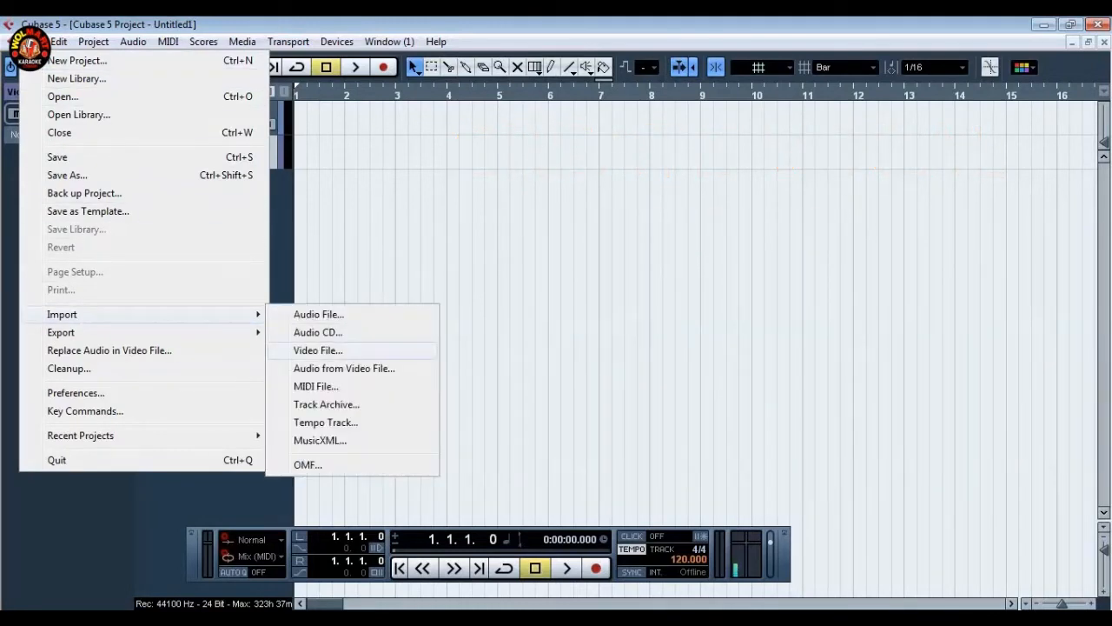
{"action": "left_click", "coordinate": [318, 350]}
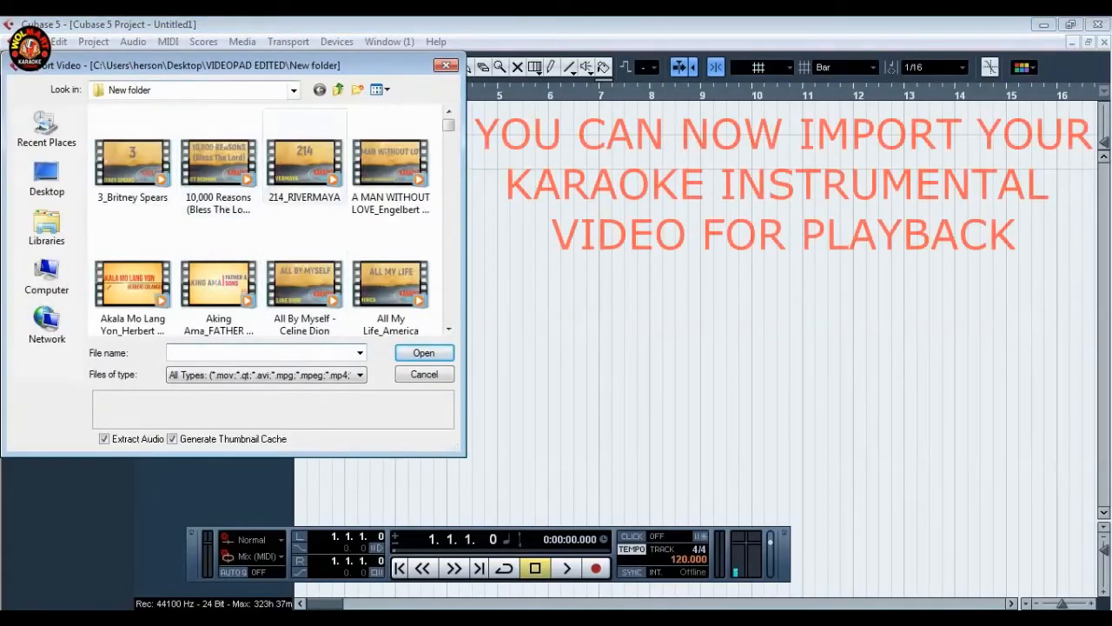
{"action": "scroll", "coordinate": [275, 220], "scroll_direction": "down", "scroll_amount": 10}
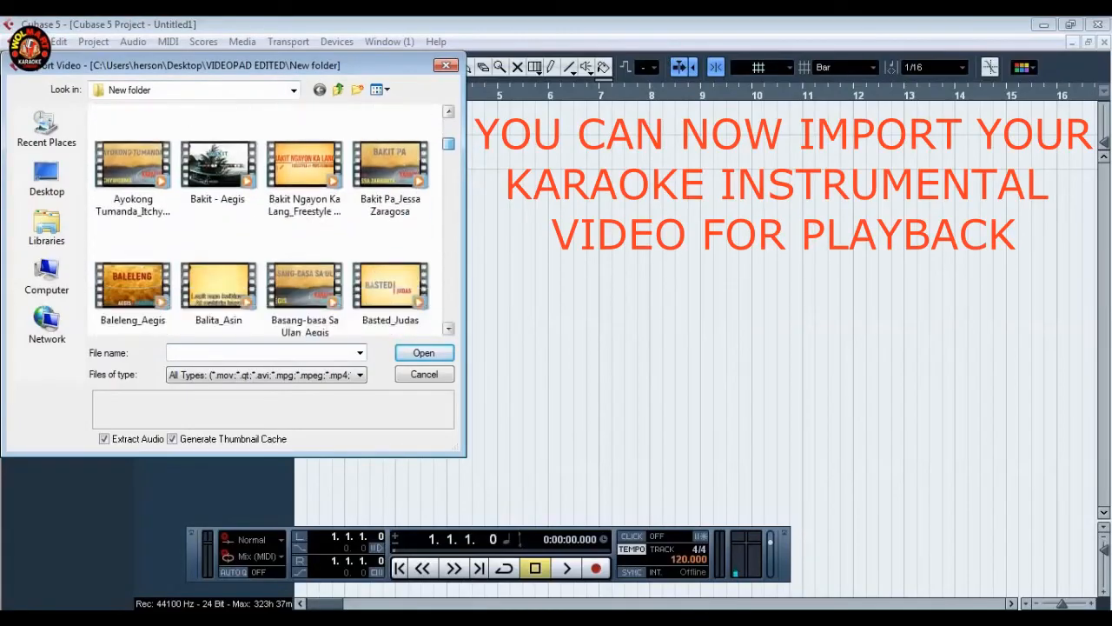
{"action": "scroll", "coordinate": [275, 219], "scroll_direction": "down", "scroll_amount": 10}
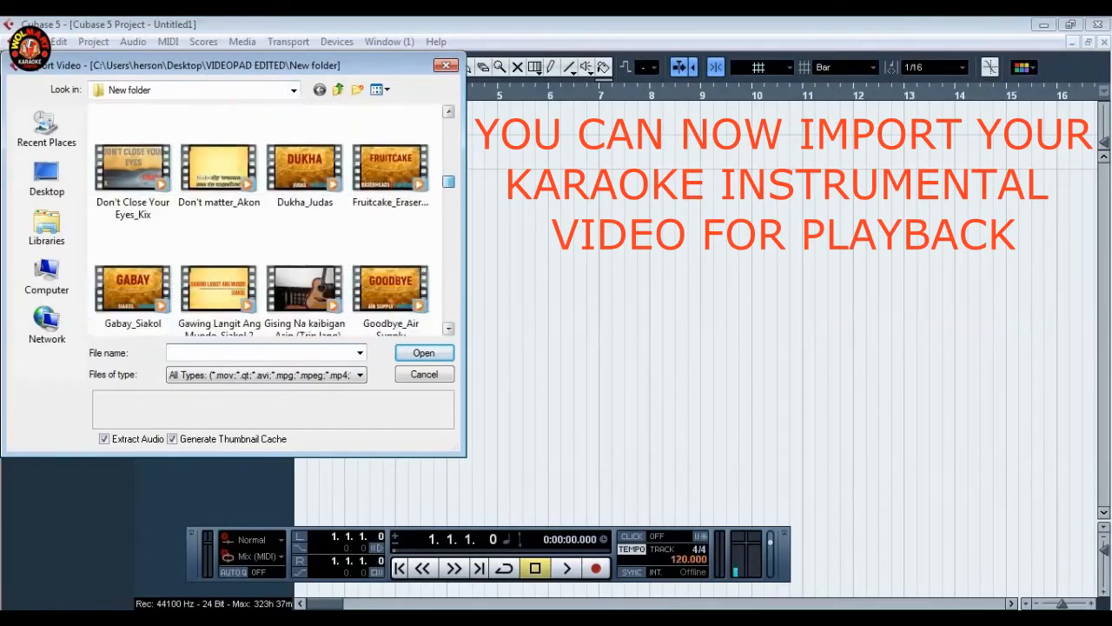
{"action": "scroll", "coordinate": [275, 220], "scroll_direction": "down", "scroll_amount": 3}
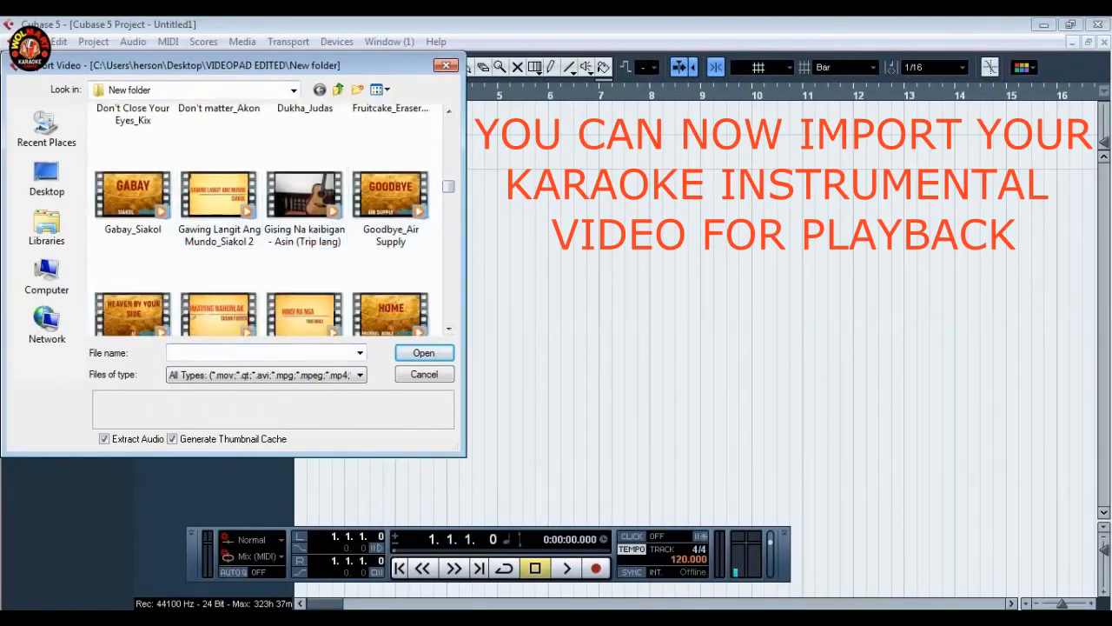
{"action": "scroll", "coordinate": [274, 220], "scroll_direction": "down", "scroll_amount": 9}
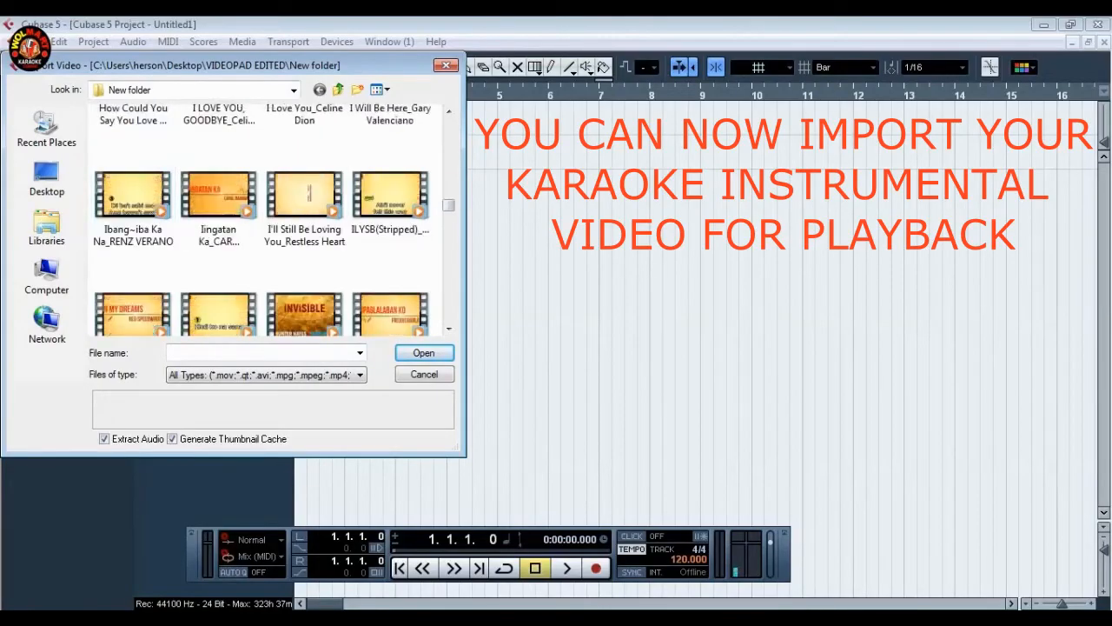
{"action": "scroll", "coordinate": [275, 220], "scroll_direction": "down", "scroll_amount": 4}
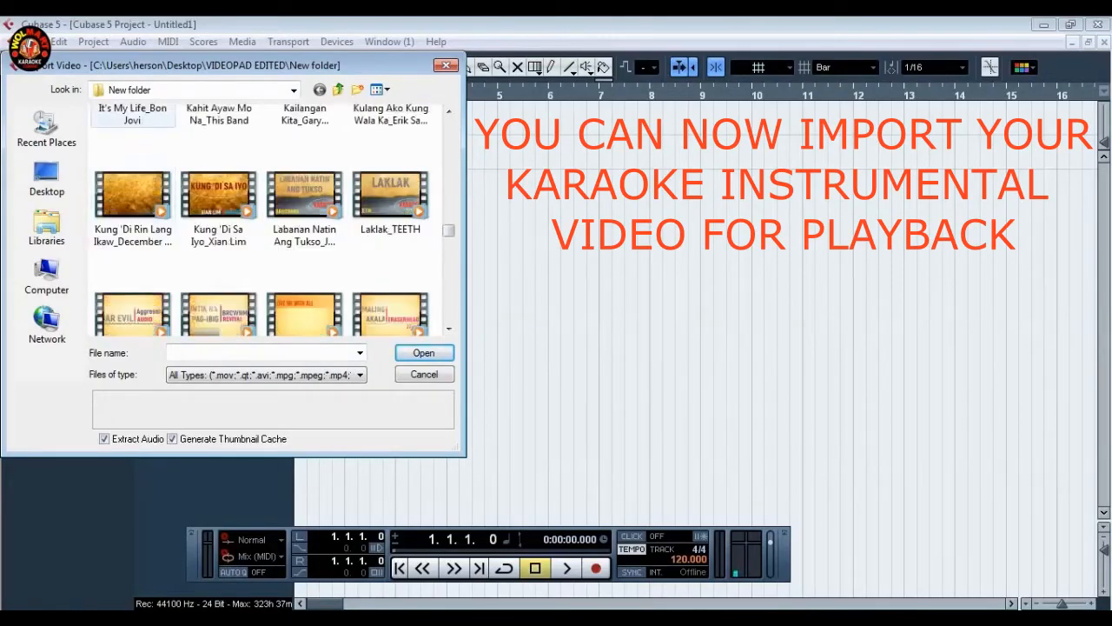
{"action": "scroll", "coordinate": [274, 219], "scroll_direction": "down", "scroll_amount": 2}
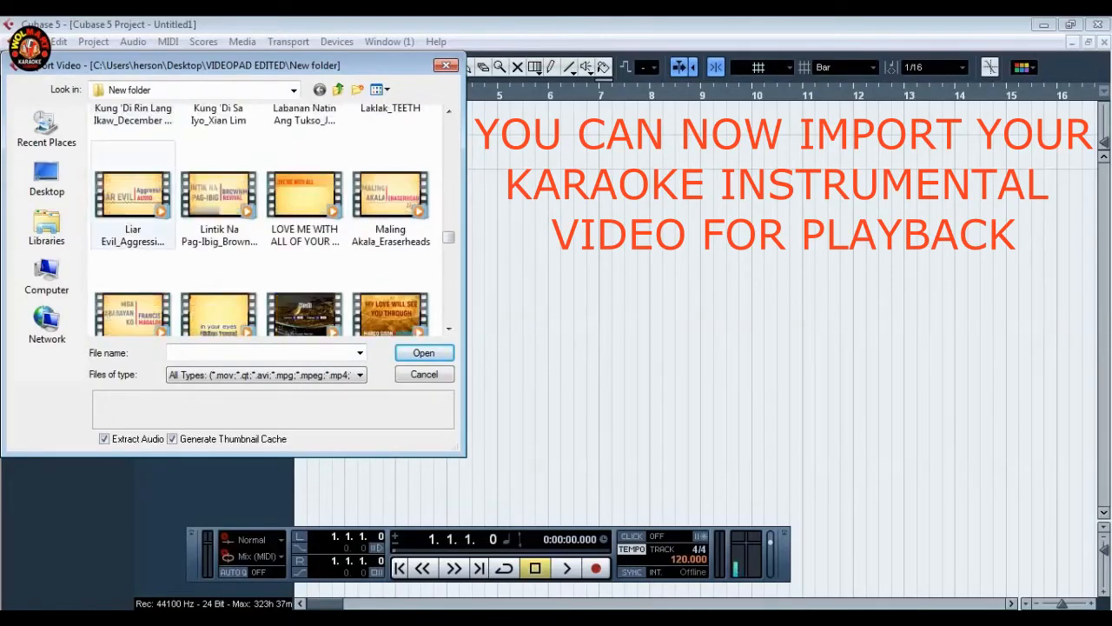
{"action": "scroll", "coordinate": [275, 220], "scroll_direction": "down", "scroll_amount": 4}
{"action": "scroll", "coordinate": [304, 261], "scroll_direction": "down", "scroll_amount": 2}
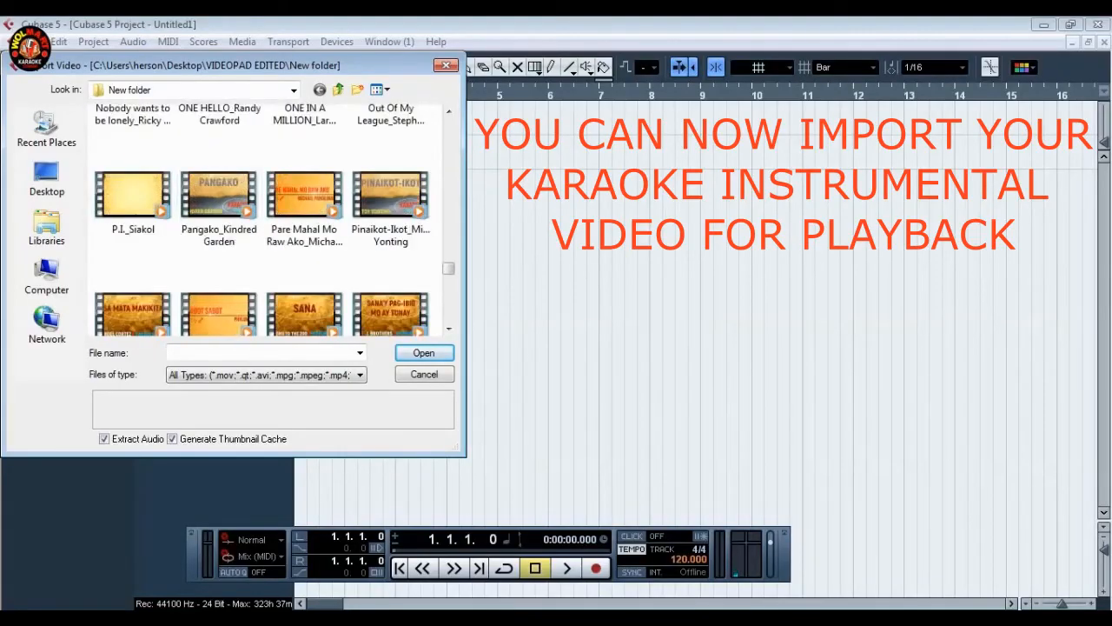
{"action": "left_click", "coordinate": [304, 311]}
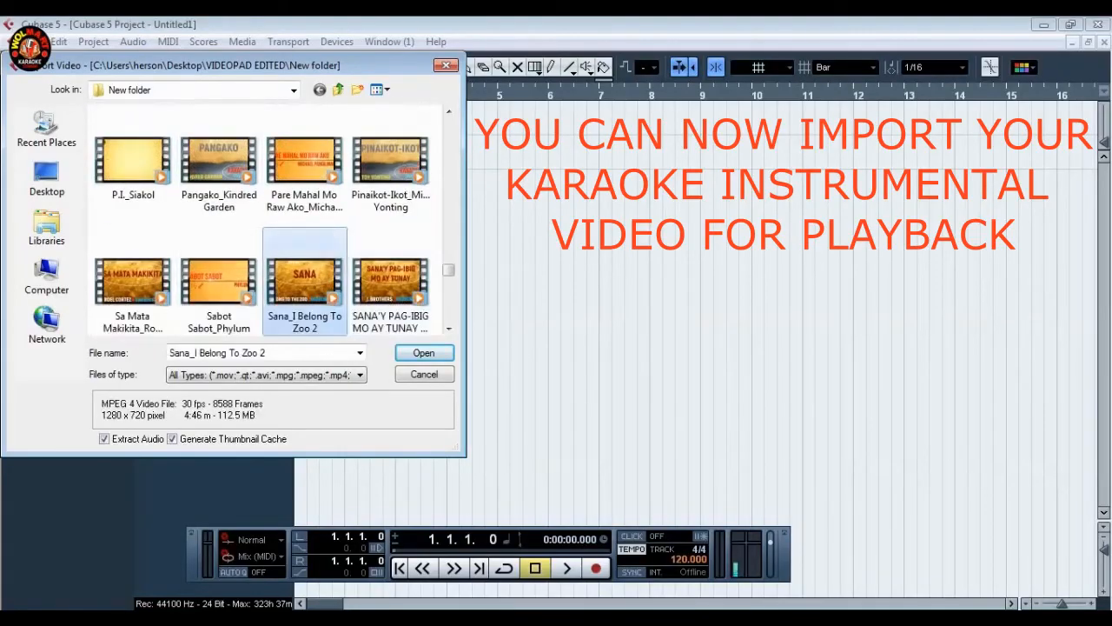
{"action": "left_click", "coordinate": [424, 351]}
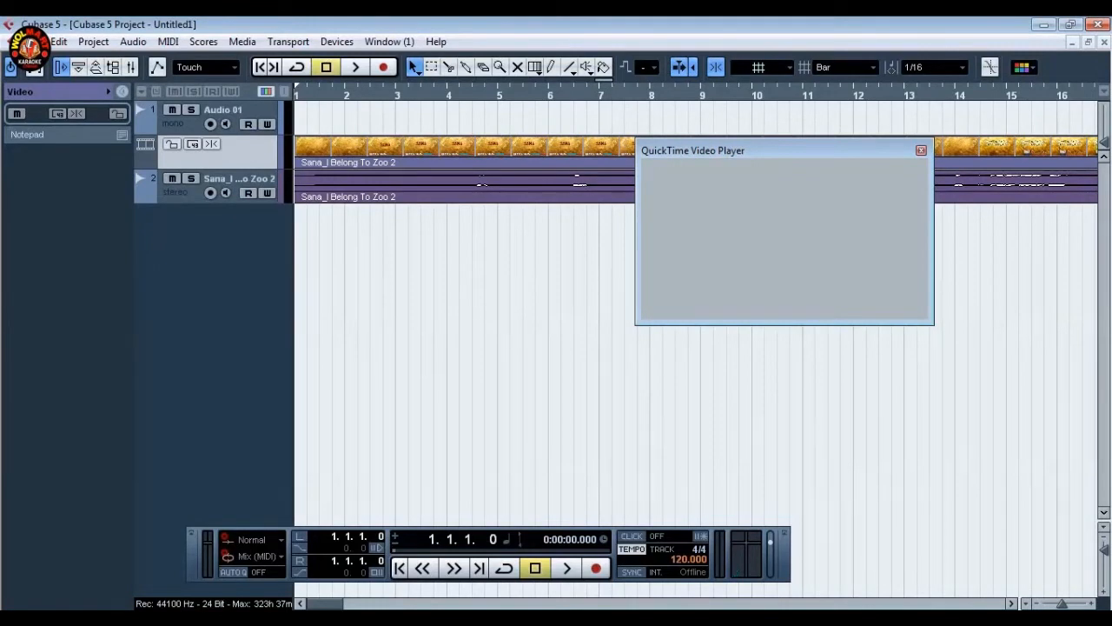
Play the imported karaoke video, move its player window to the empty area below the track list, and stop playback
{"action": "key", "text": "space"}
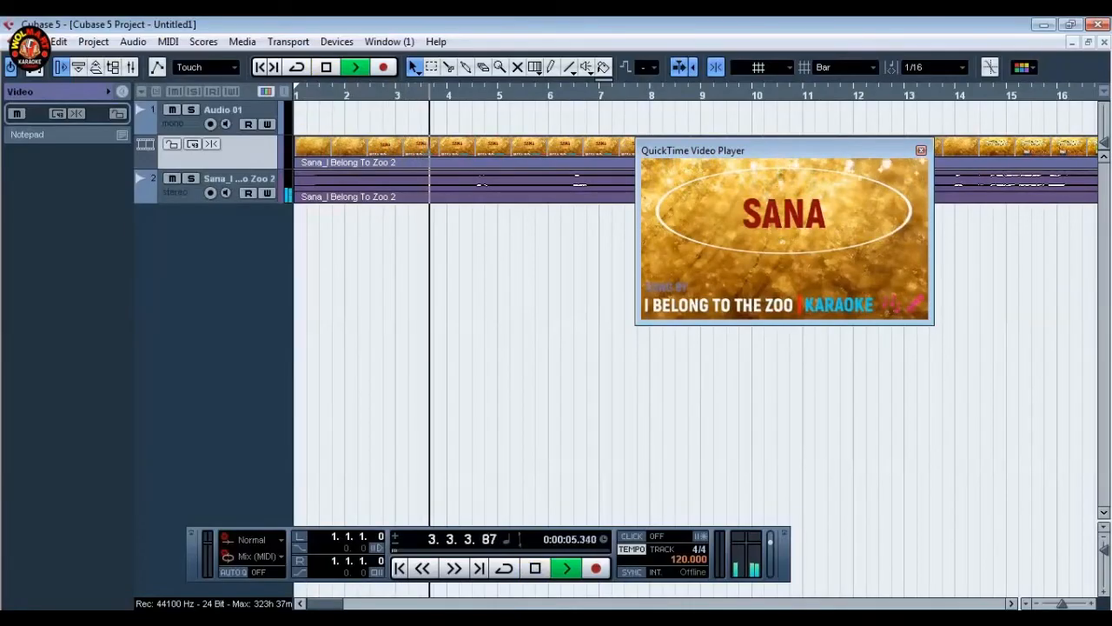
{"action": "left_click_drag", "start_coordinate": [692, 150], "coordinate": [216, 256]}
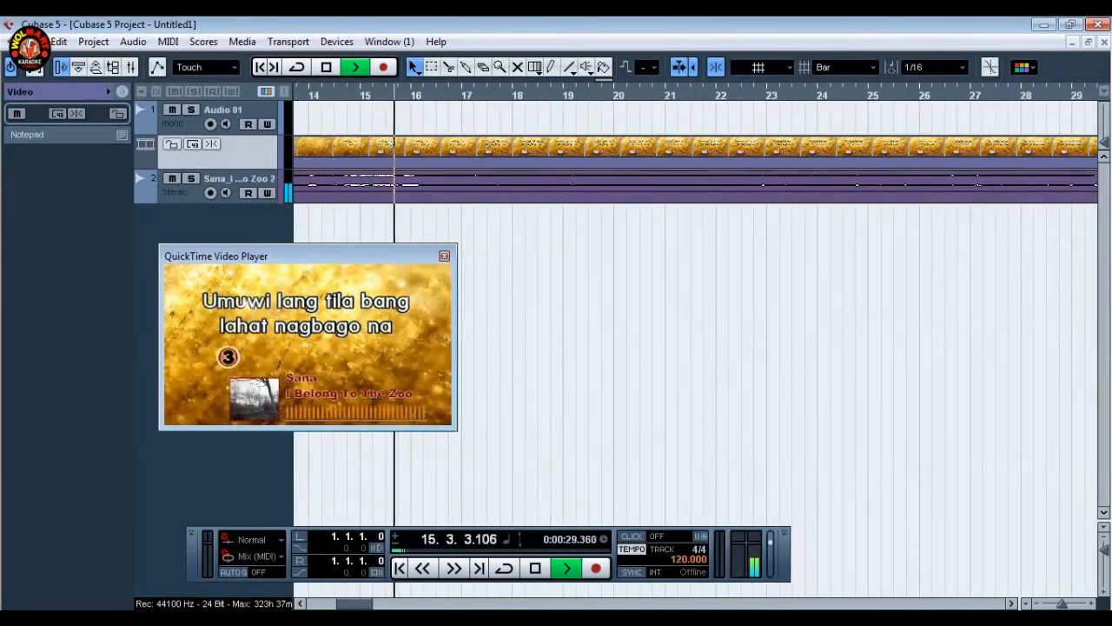
{"action": "key", "text": "space"}
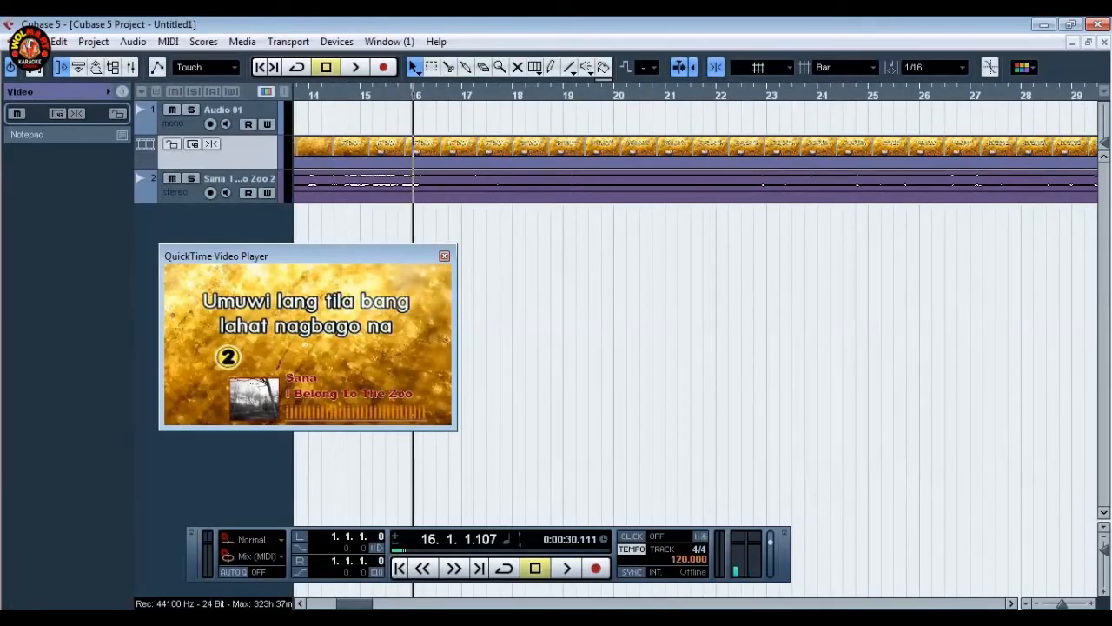
Select the mono vocal track Audio 01, choose Left - Stereo In as its input, and enable its input monitoring
{"action": "left_click", "coordinate": [224, 110]}
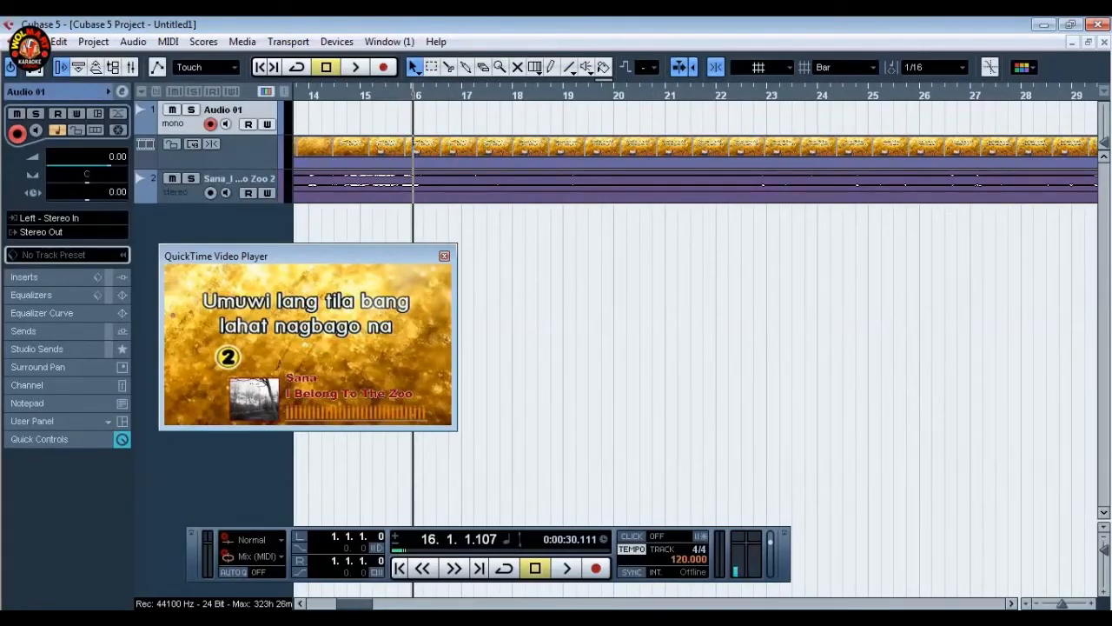
{"action": "left_click", "coordinate": [66, 218]}
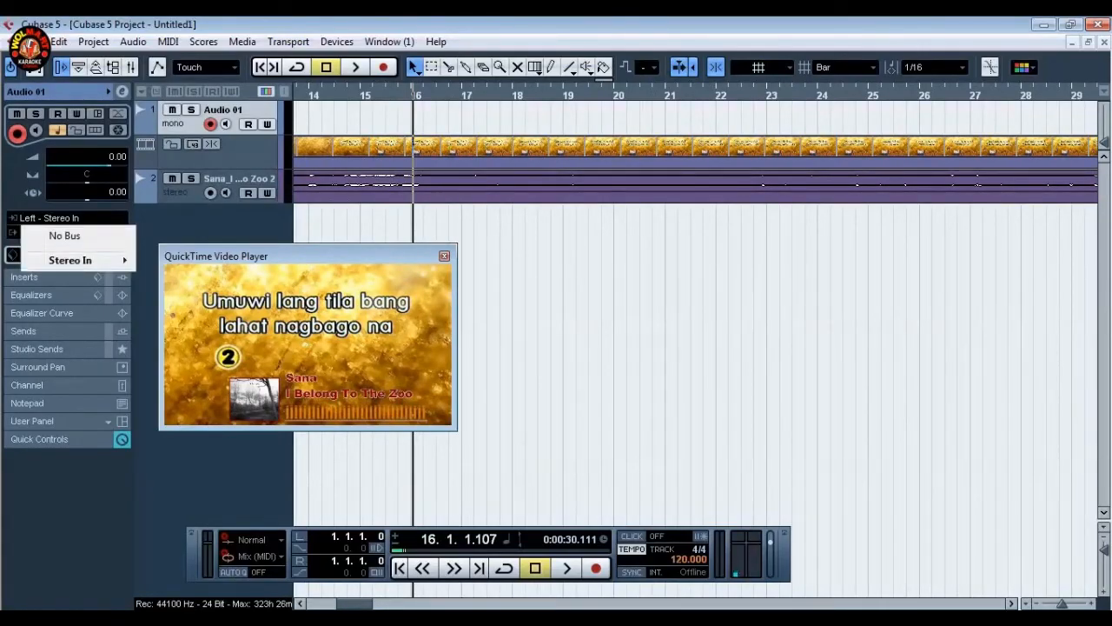
{"action": "mouse_move", "coordinate": [70, 260]}
{"action": "left_click", "coordinate": [169, 260]}
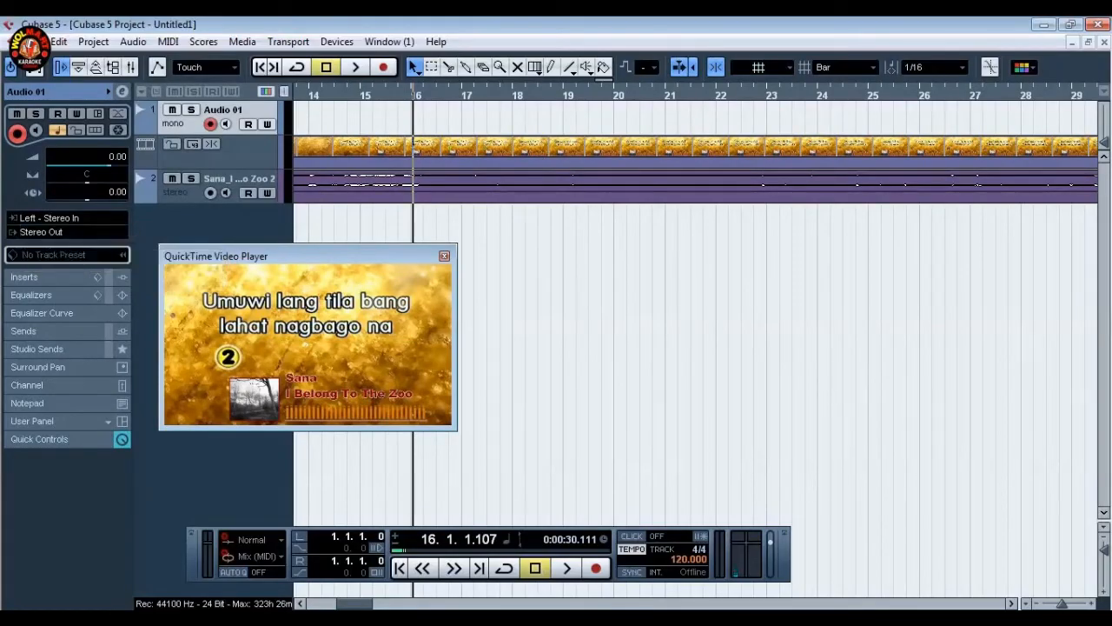
{"action": "left_click", "coordinate": [226, 124]}
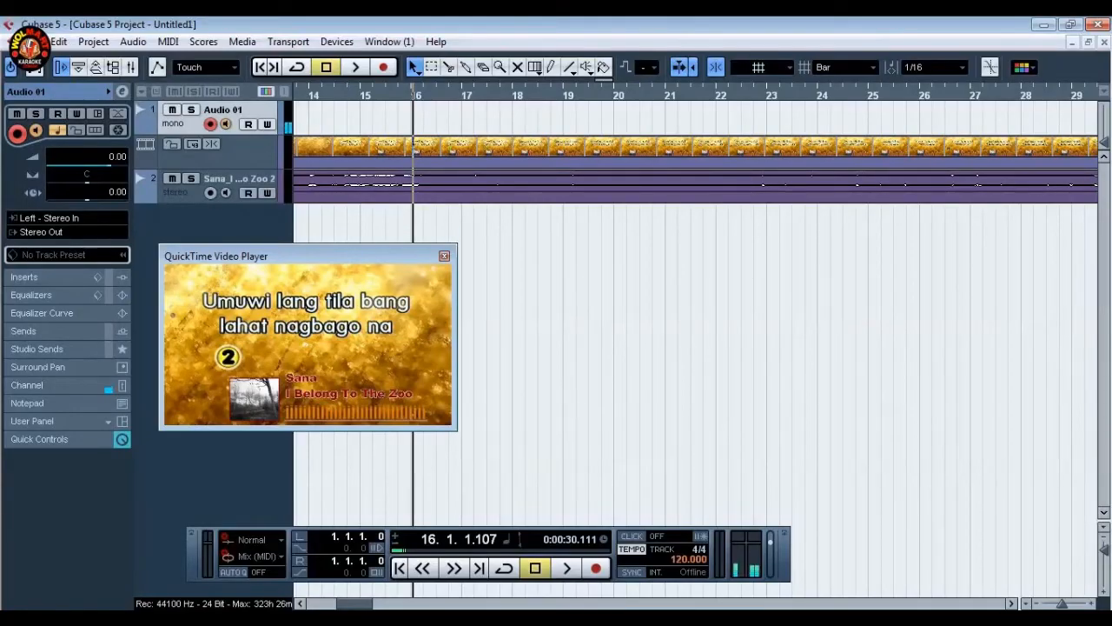
Record a vocal take on Audio 01 from bar 12 to about bar 21 alongside the karaoke video playback
{"action": "key", "text": "Home"}
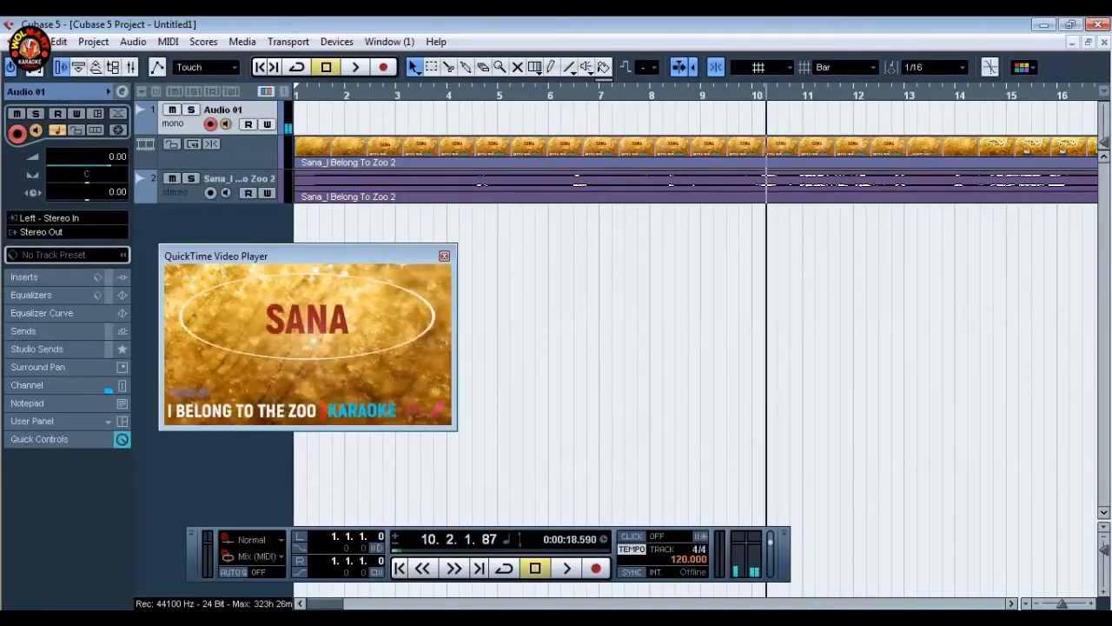
{"action": "key", "text": "space"}
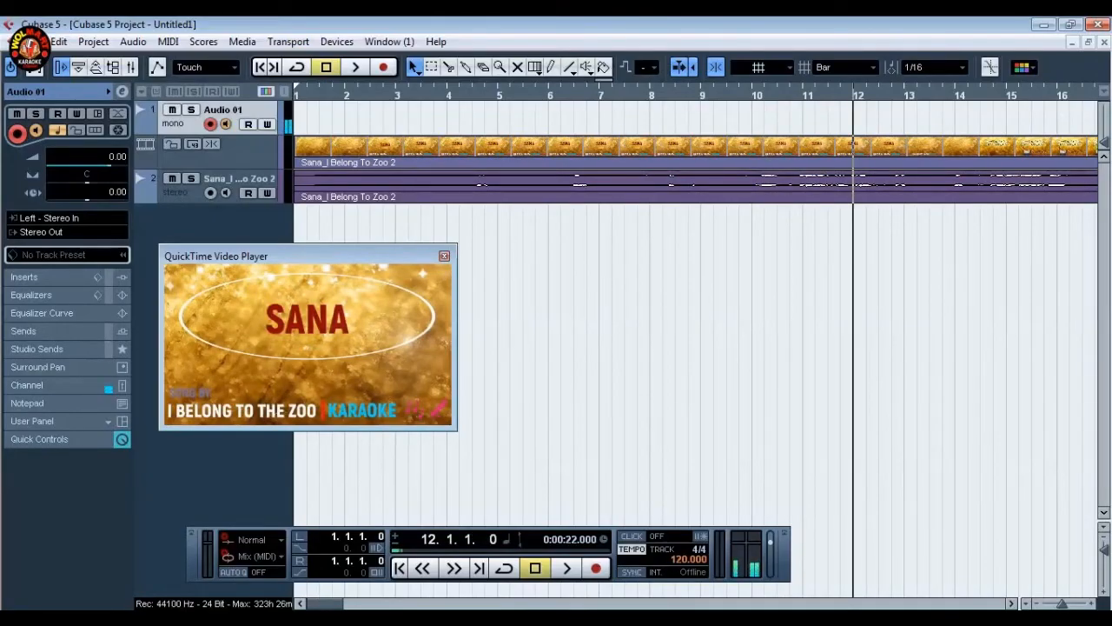
{"action": "key", "text": "space"}
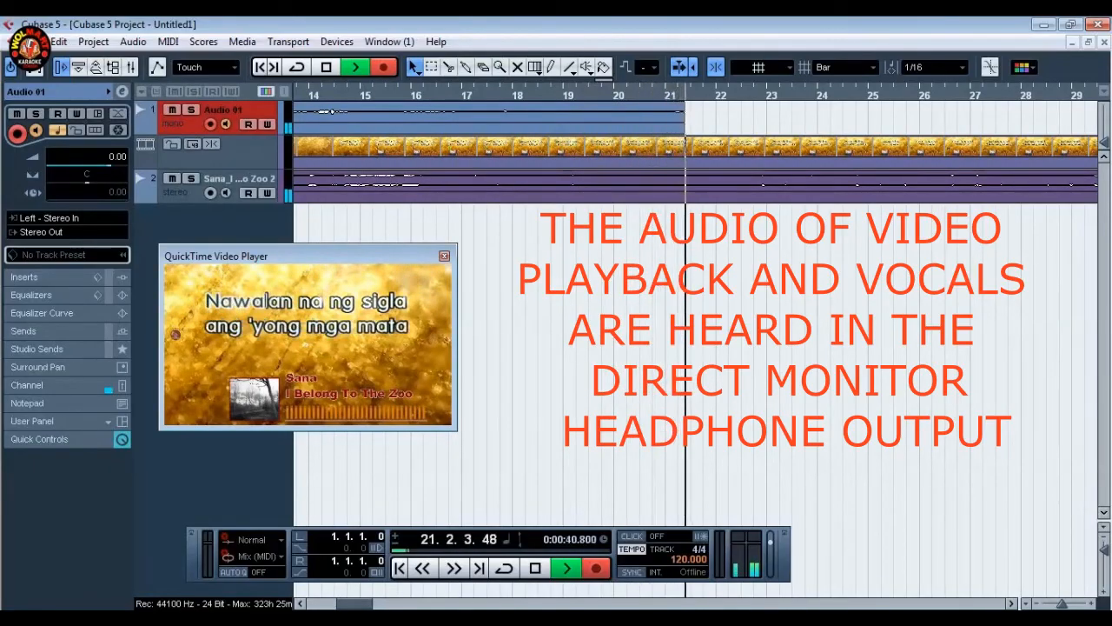
{"action": "key", "text": "space"}
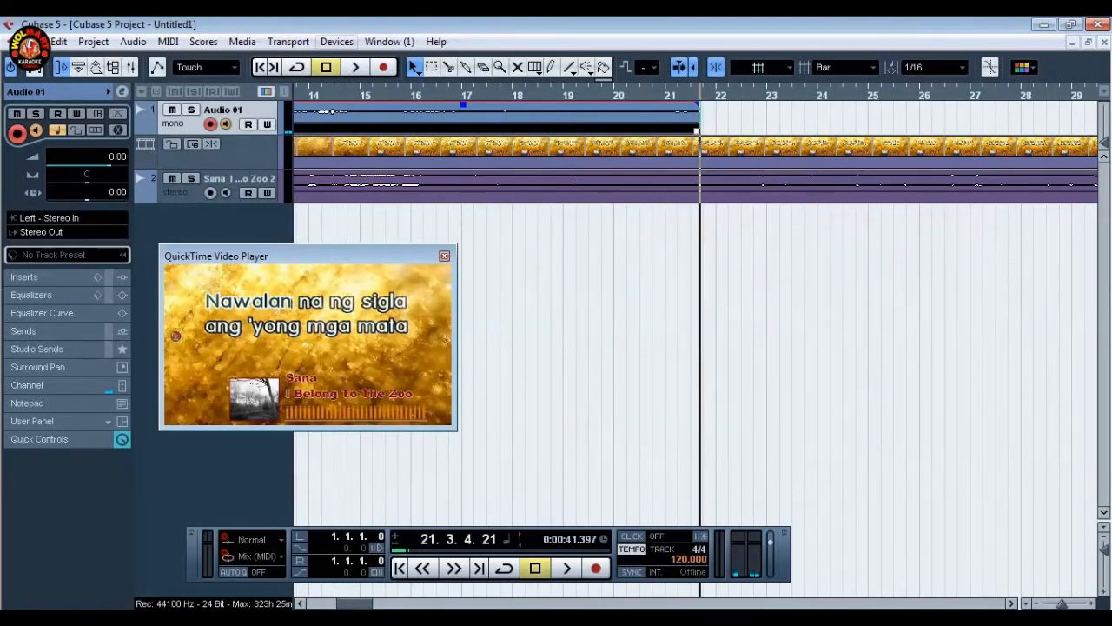
Check the VST Audio System and Video Player settings in the device setup, and reposition the video player window below the tracks
{"action": "left_click", "coordinate": [336, 42]}
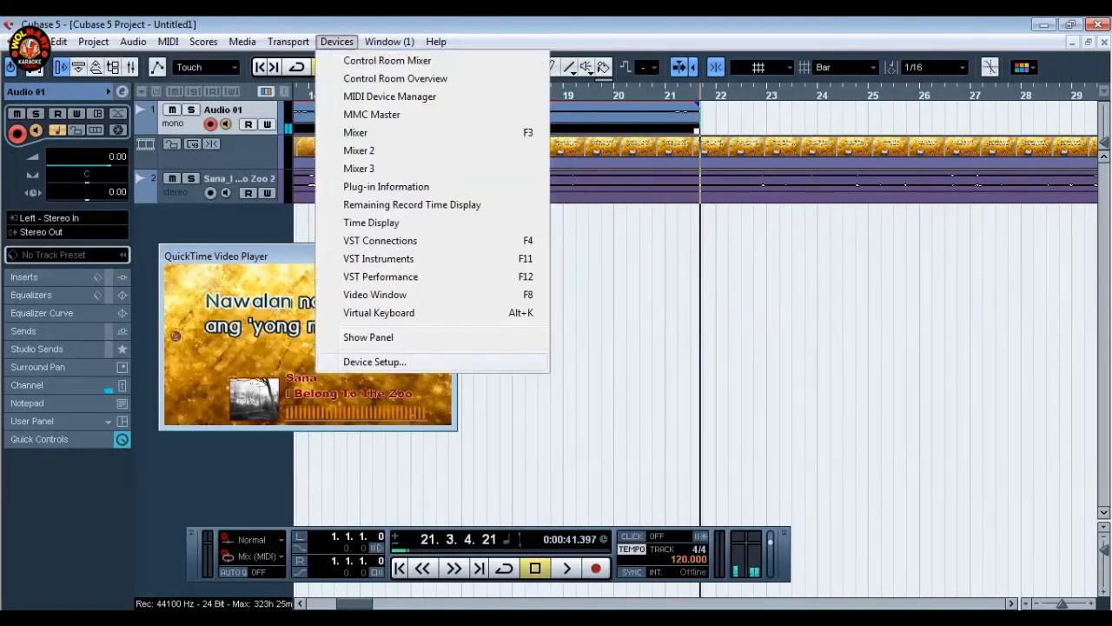
{"action": "left_click", "coordinate": [374, 362]}
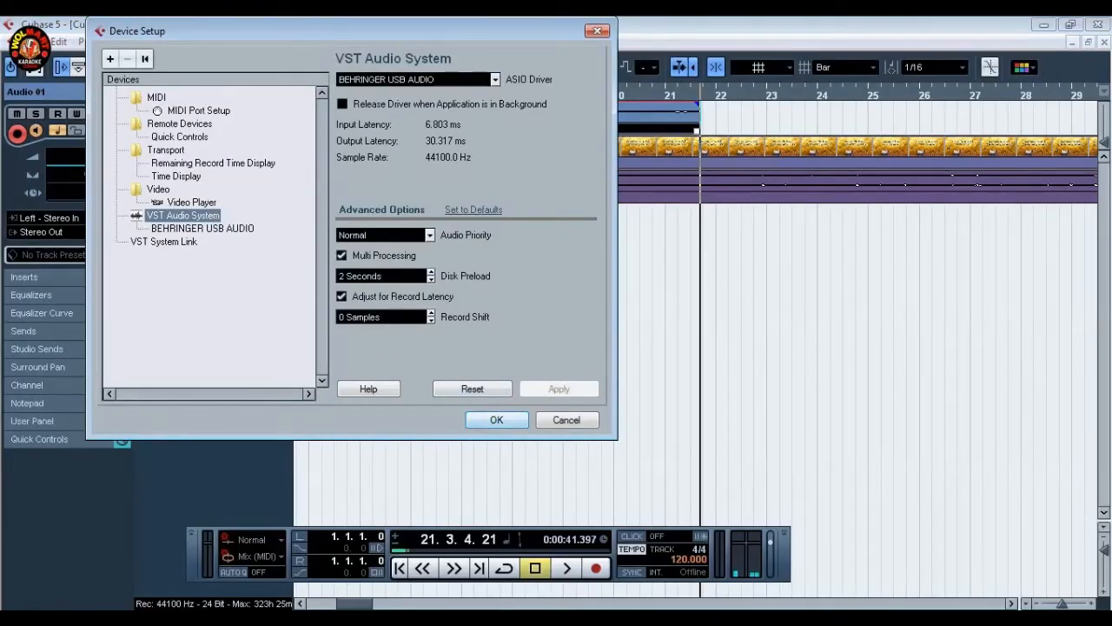
{"action": "left_click", "coordinate": [158, 190]}
{"action": "left_click", "coordinate": [191, 203]}
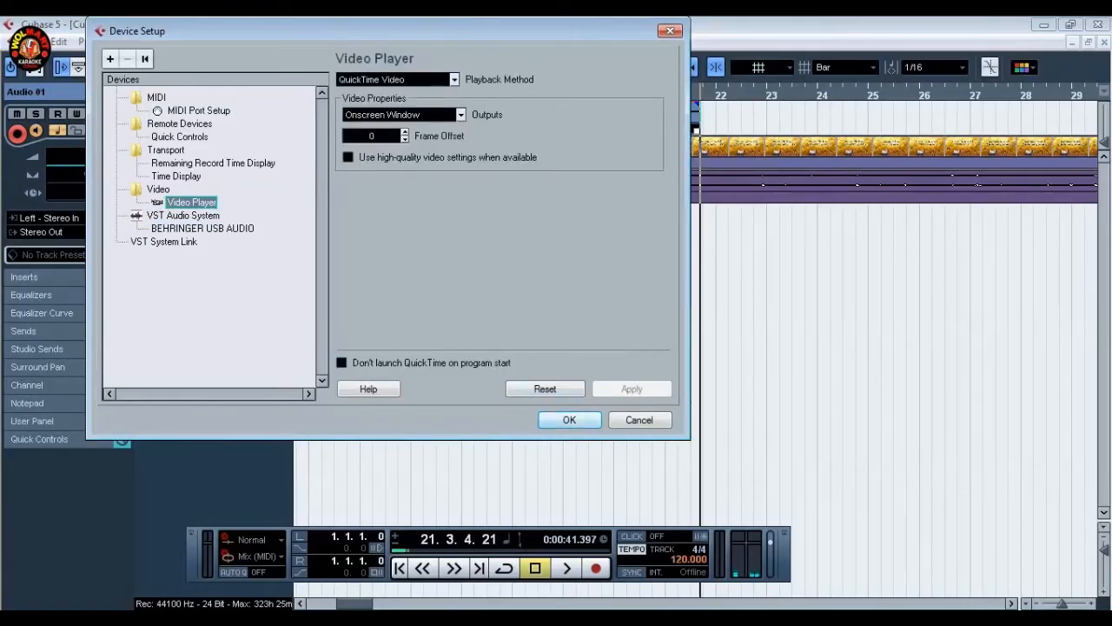
{"action": "left_click", "coordinate": [569, 419]}
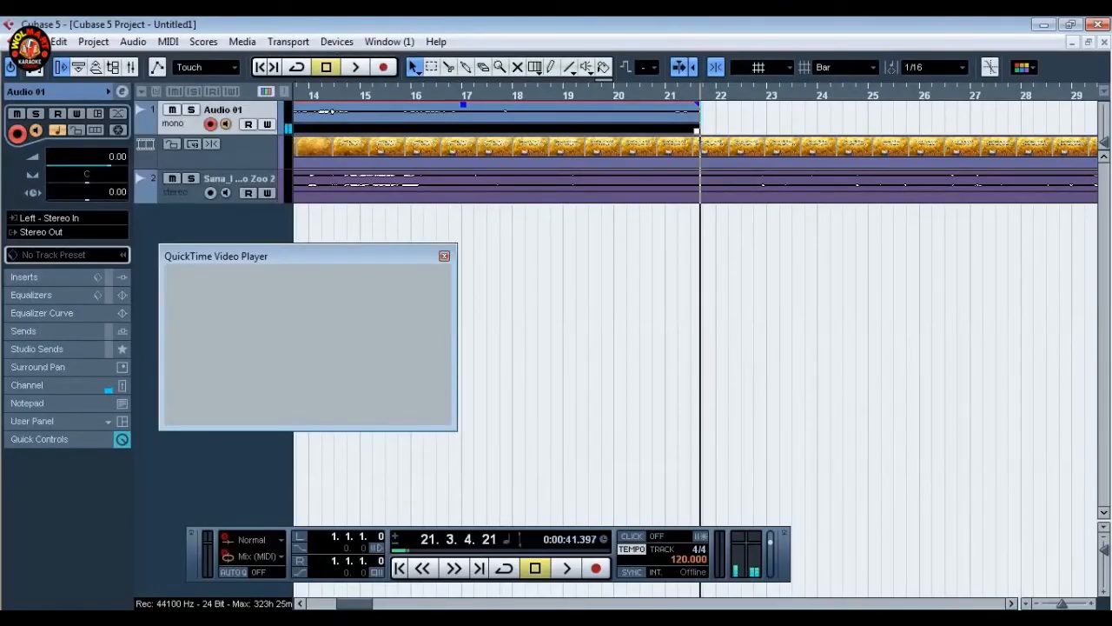
{"action": "left_click_drag", "start_coordinate": [308, 256], "coordinate": [458, 239]}
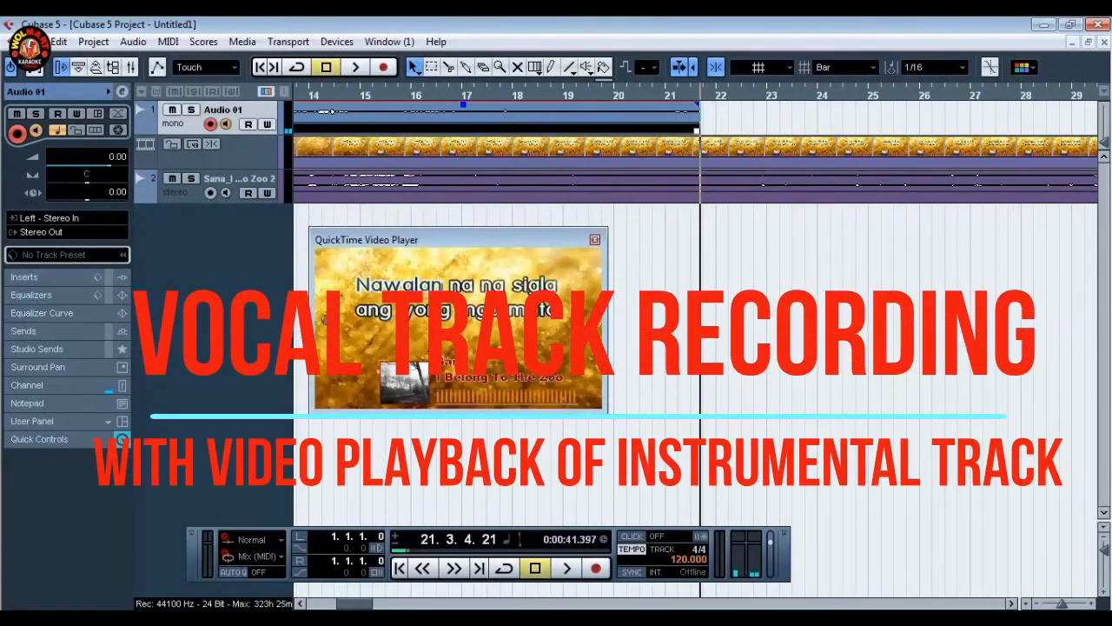